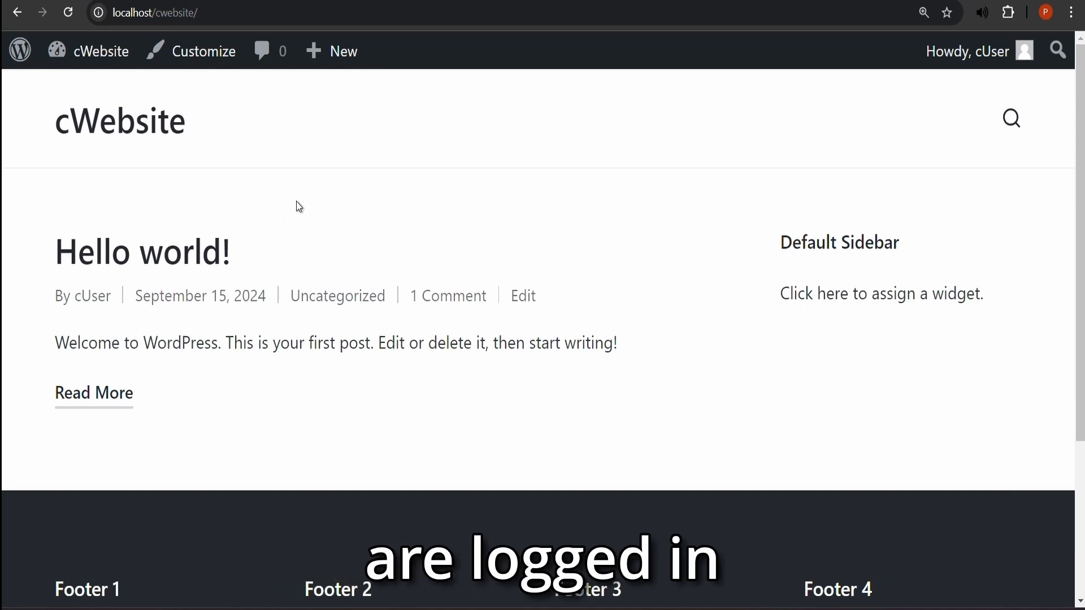
Step: Open the menu management page of the cWebsite site from its WordPress dashboard
mouse_move(12, 65)
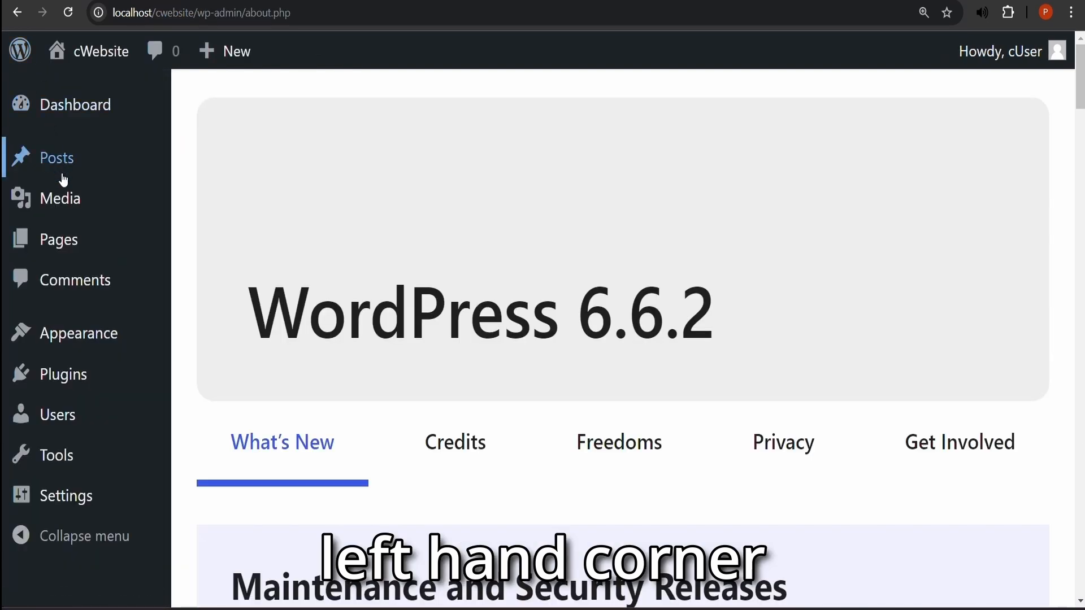
mouse_move(85, 347)
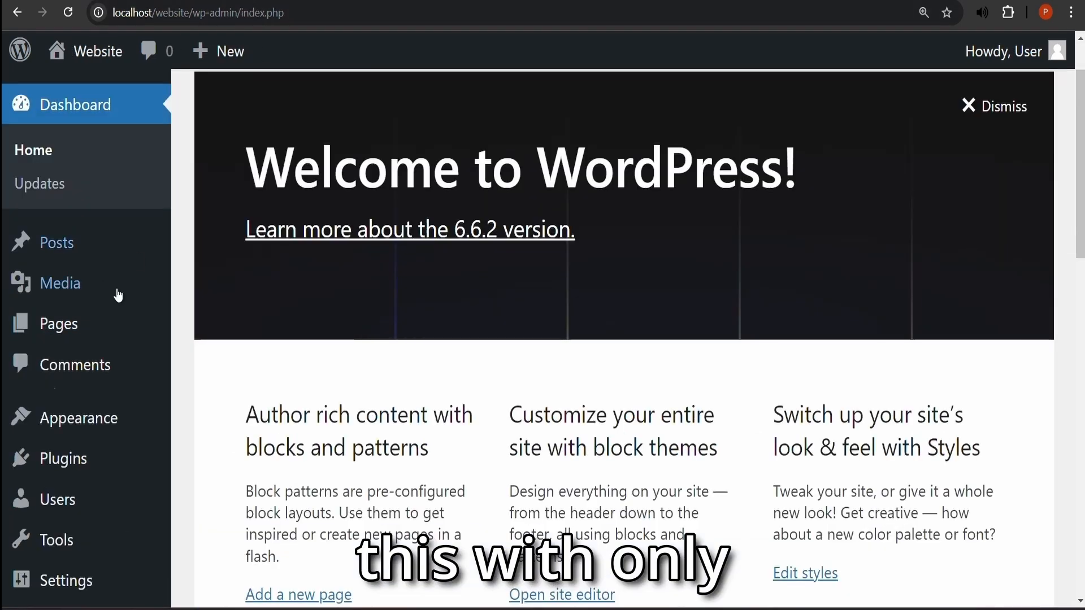
mouse_move(18, 438)
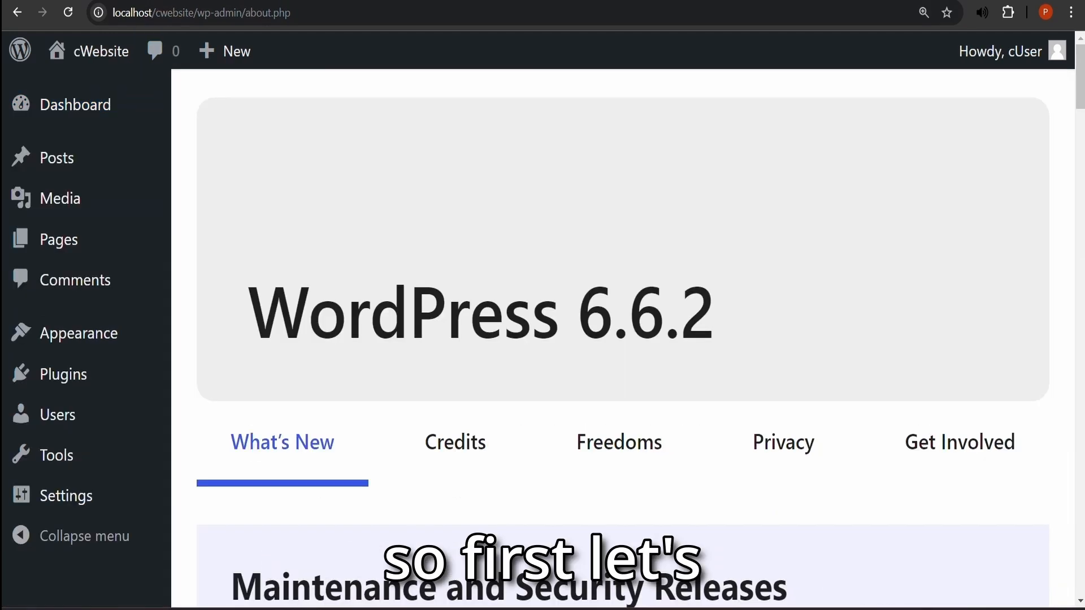
mouse_move(113, 333)
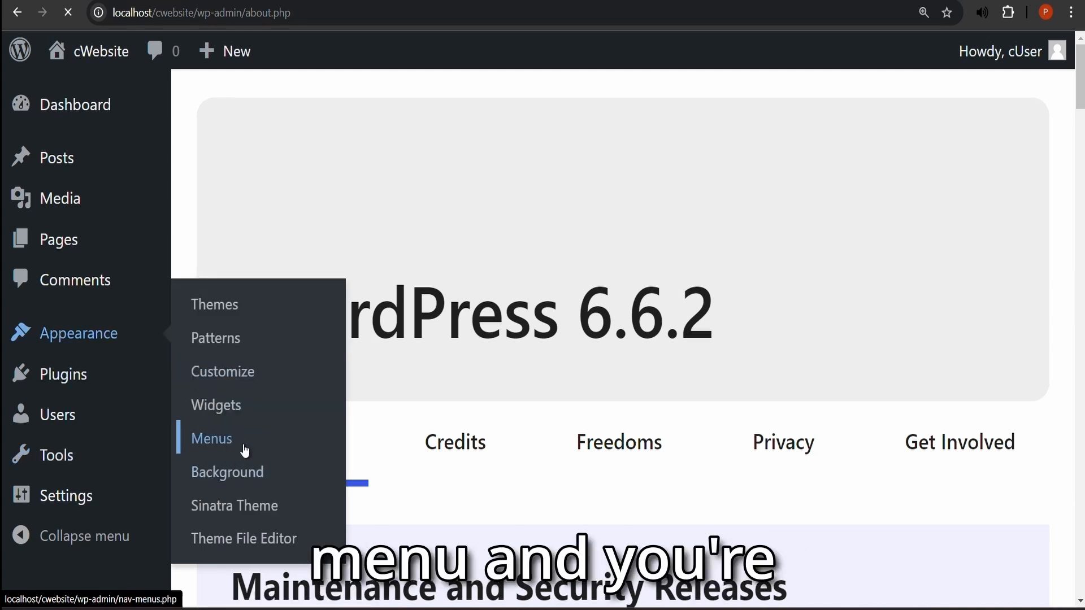
scroll(365, 371, down, 3)
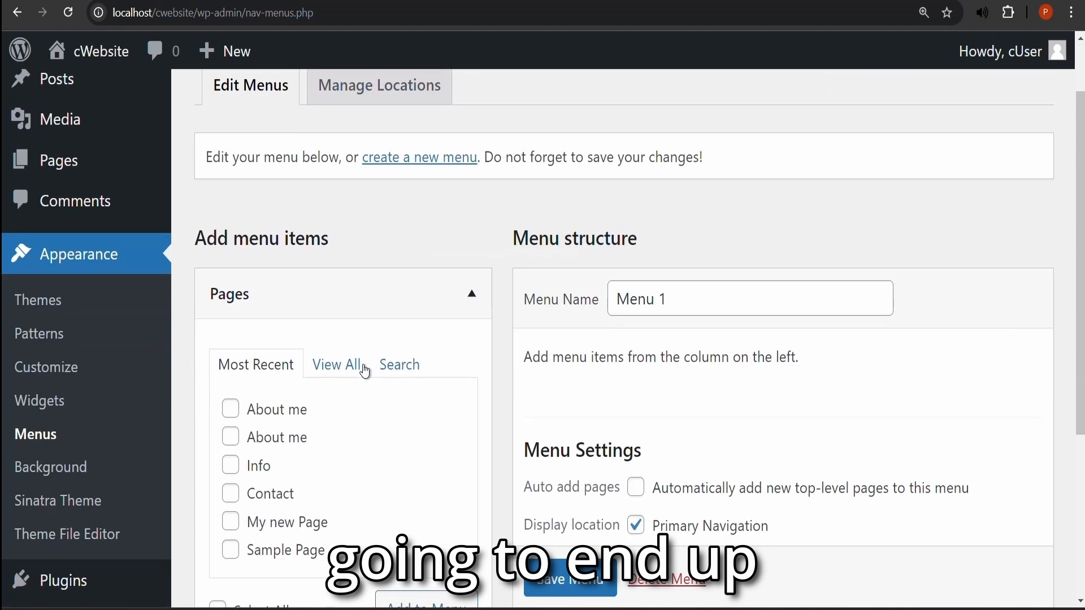
scroll(430, 335, up, 1)
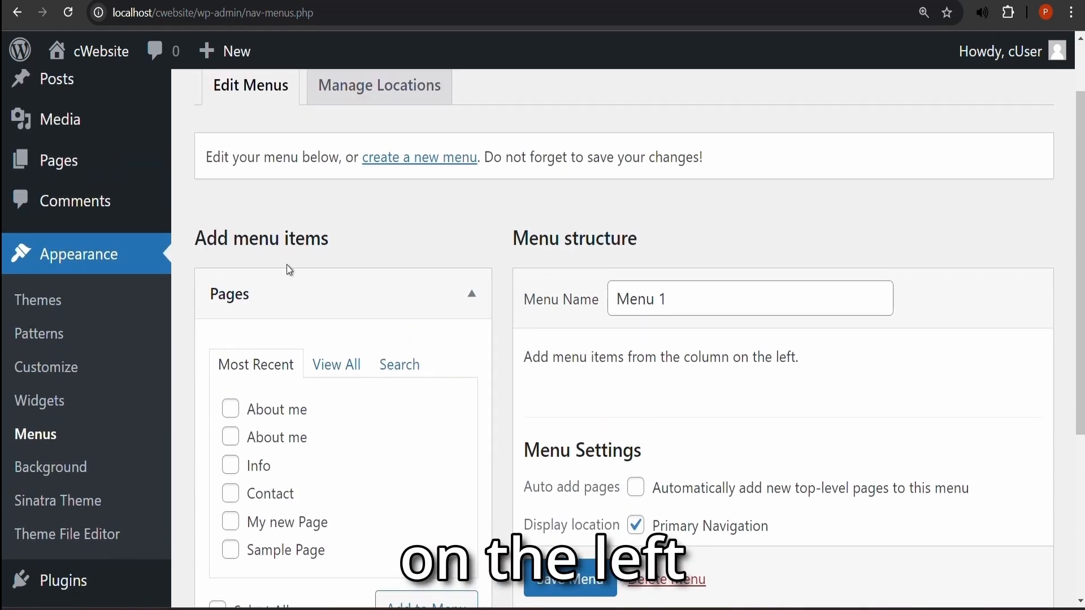
Step: Add the first About me page, Info and Sample Page to Menu 1
scroll(372, 406, down, 1)
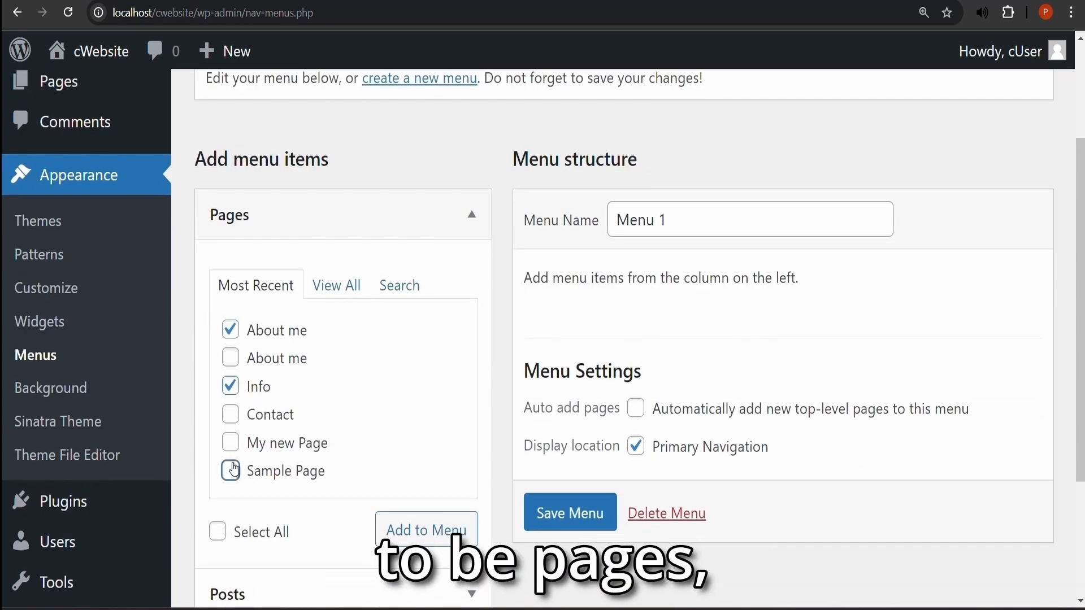
click(231, 471)
scroll(304, 507, down, 3)
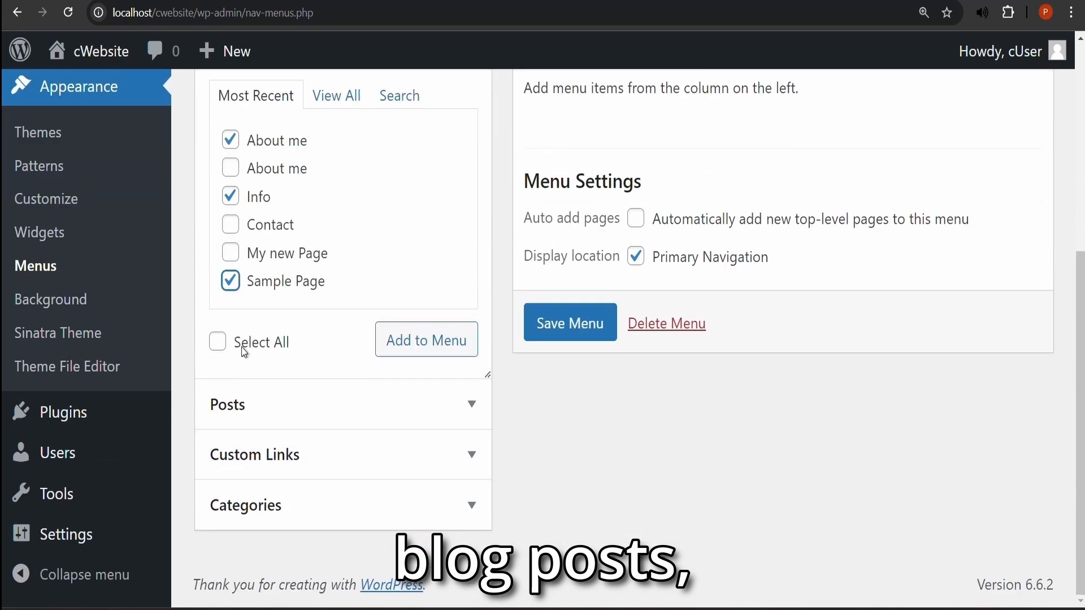
scroll(405, 409, up, 5)
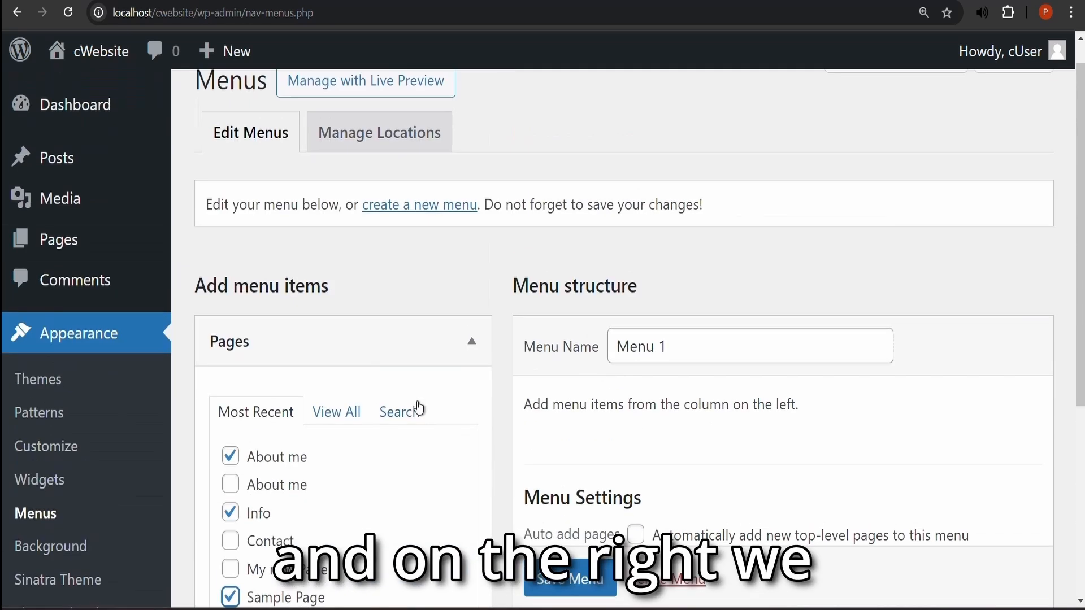
scroll(452, 390, down, 3)
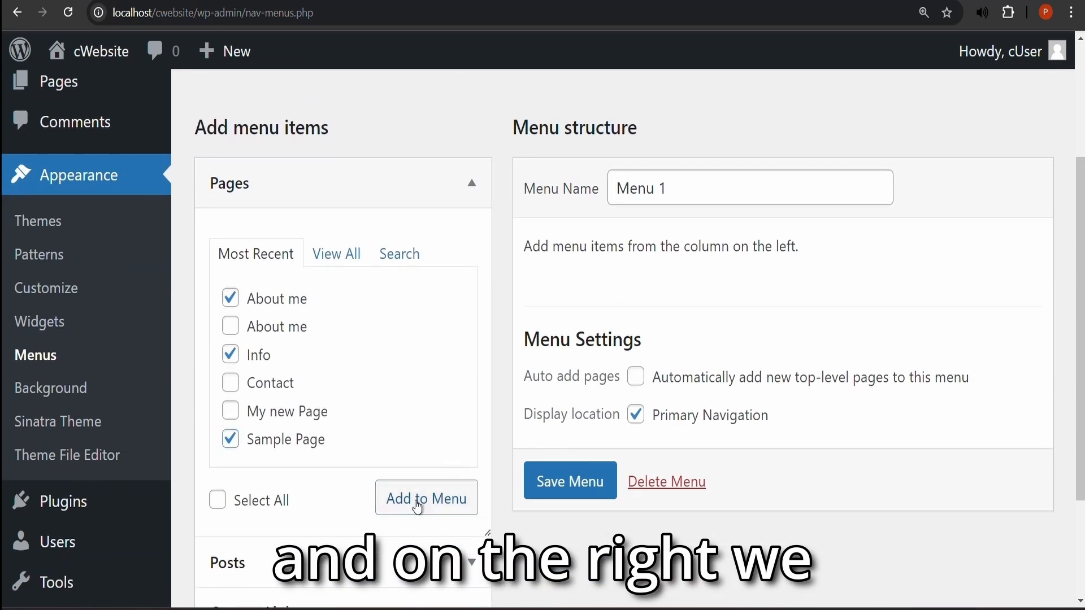
click(422, 502)
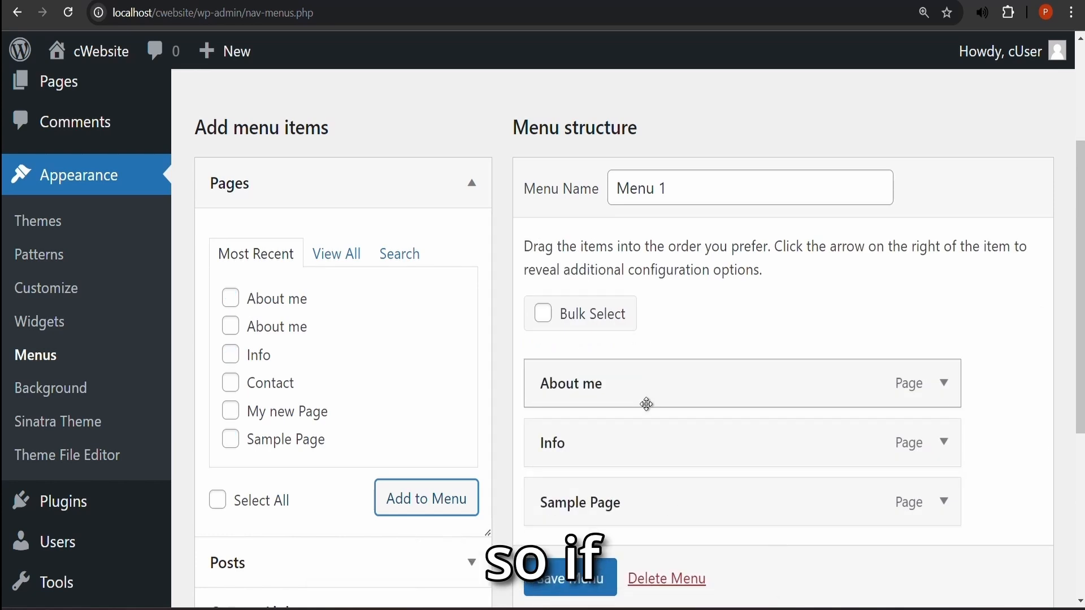
Step: Add a second Sample Page item to Menu 1
scroll(644, 396, down, 3)
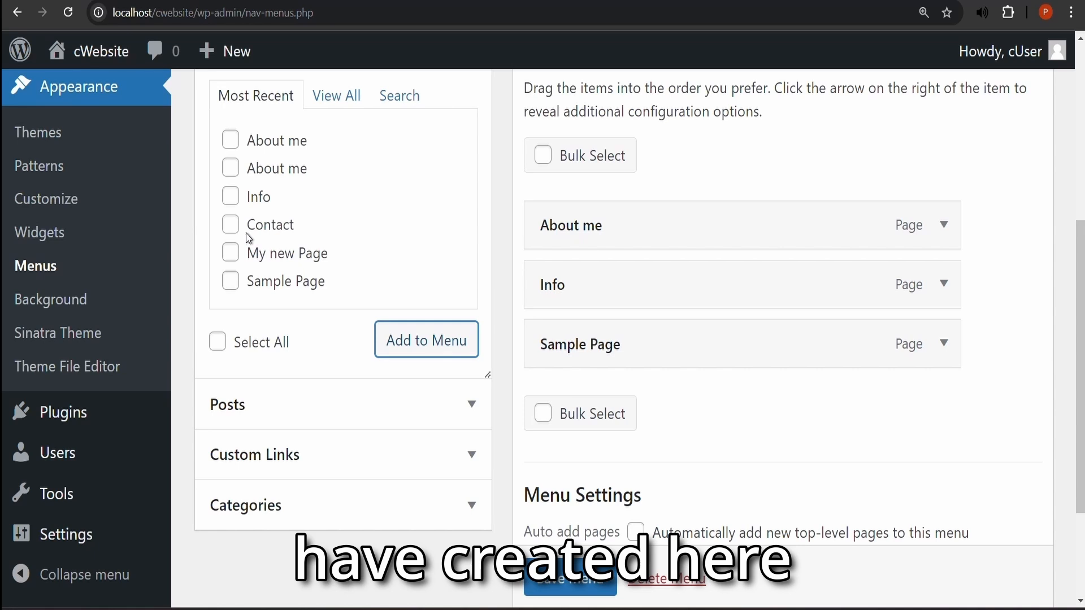
scroll(249, 237, up, 2)
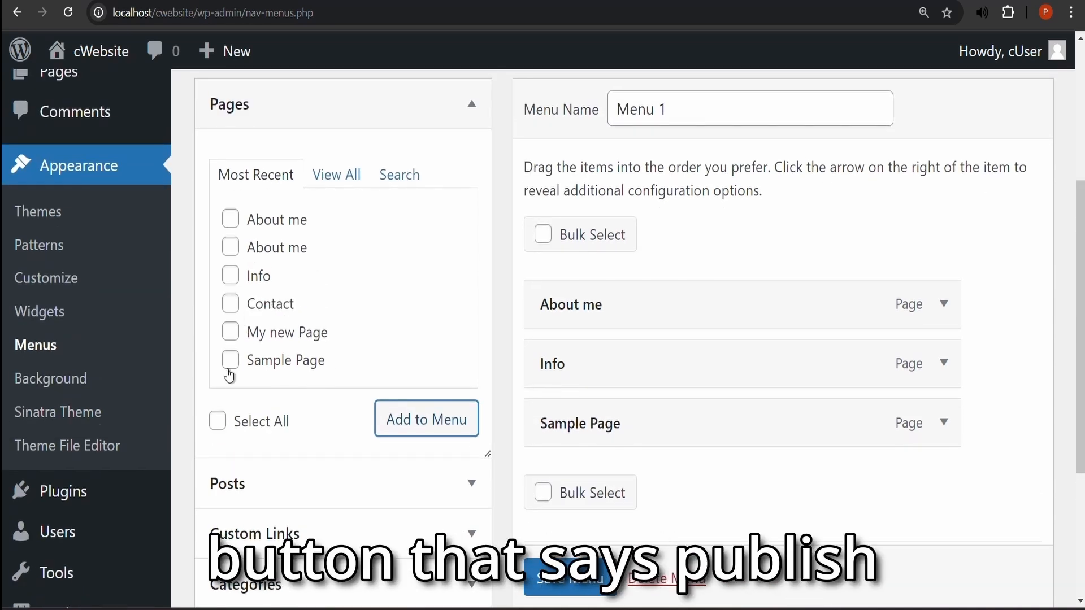
click(234, 374)
click(230, 360)
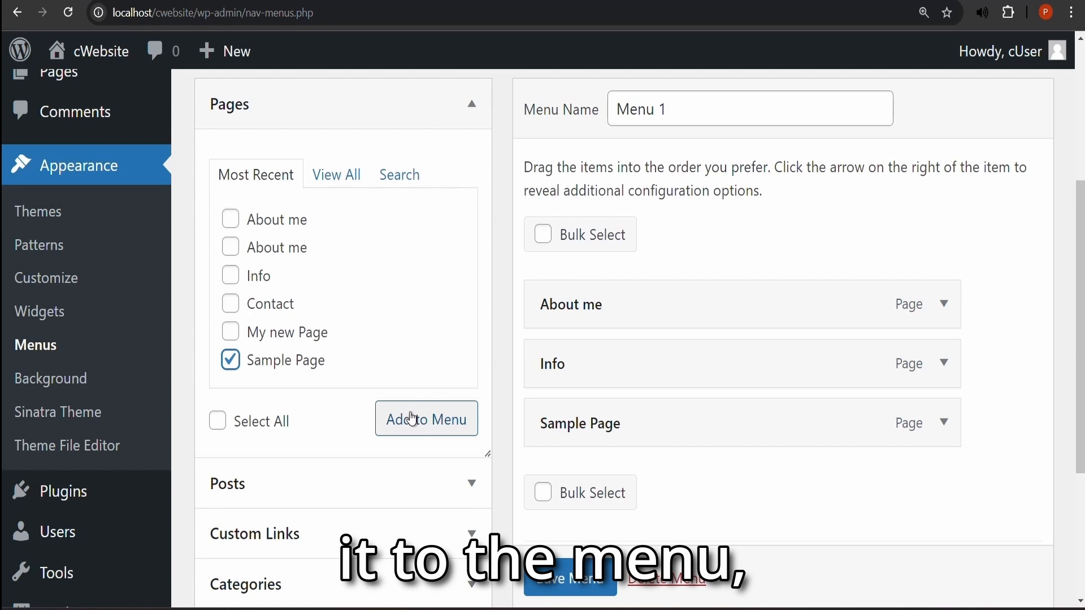
click(412, 420)
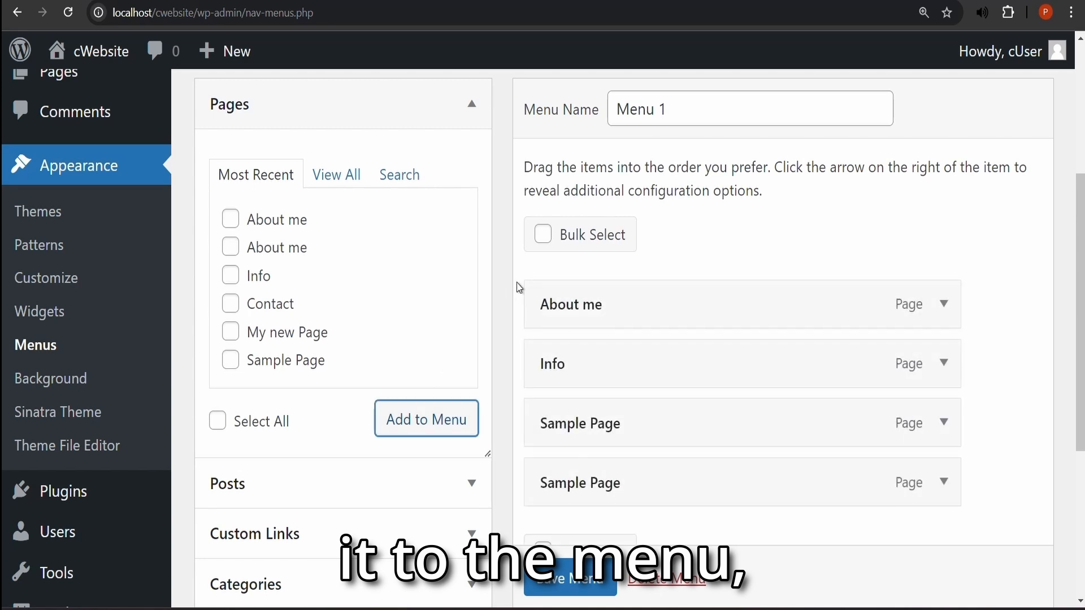
Step: Nest the first Sample Page item under Info as a sub item in the menu structure
scroll(690, 262, down, 3)
scroll(689, 263, up, 3)
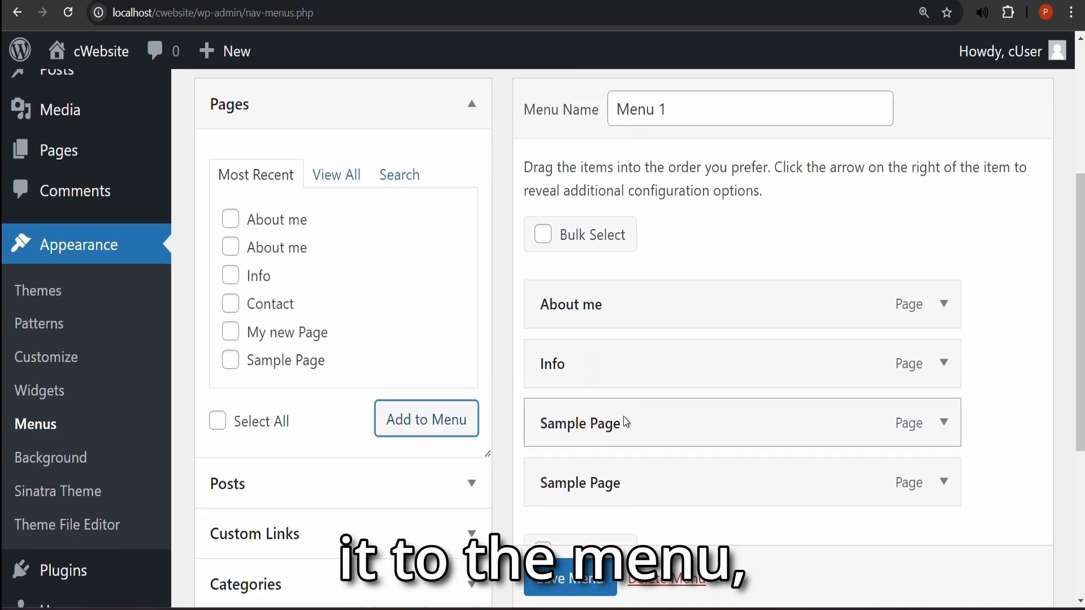
drag(622, 423, 670, 423)
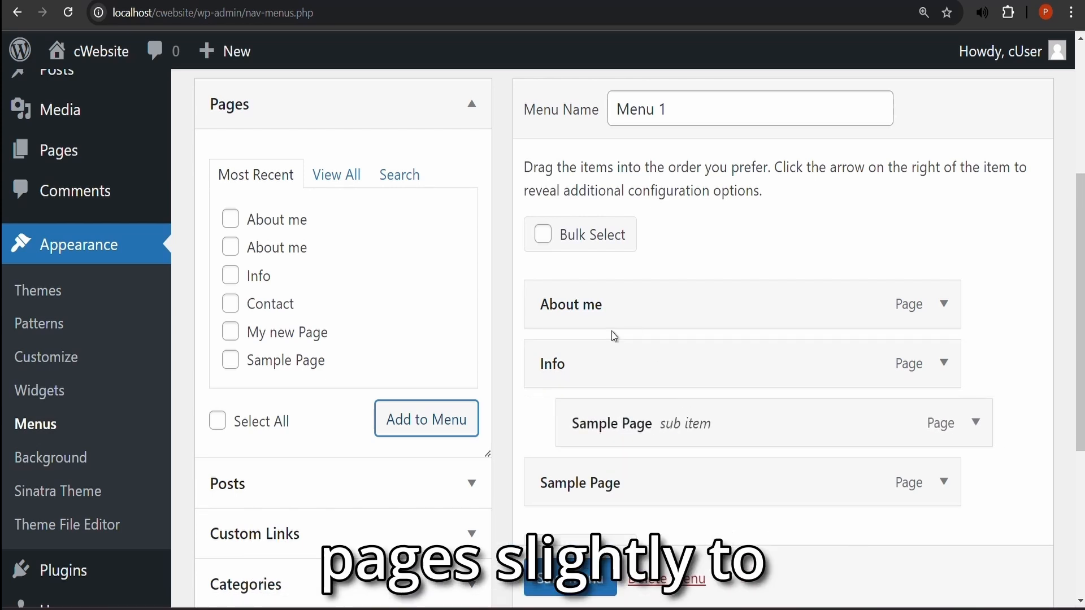
scroll(589, 398, down, 1)
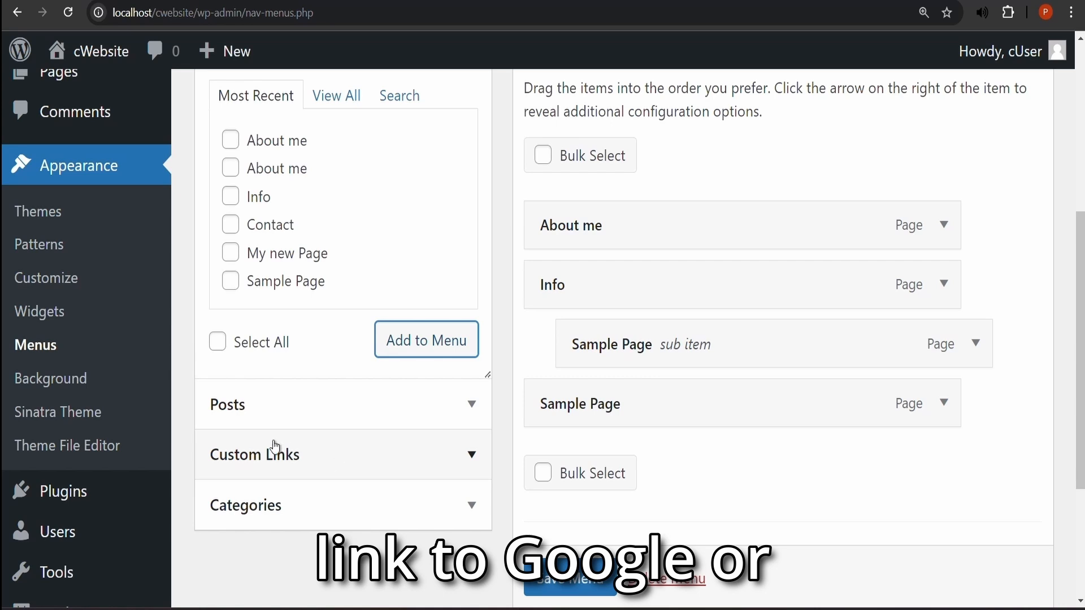
click(294, 460)
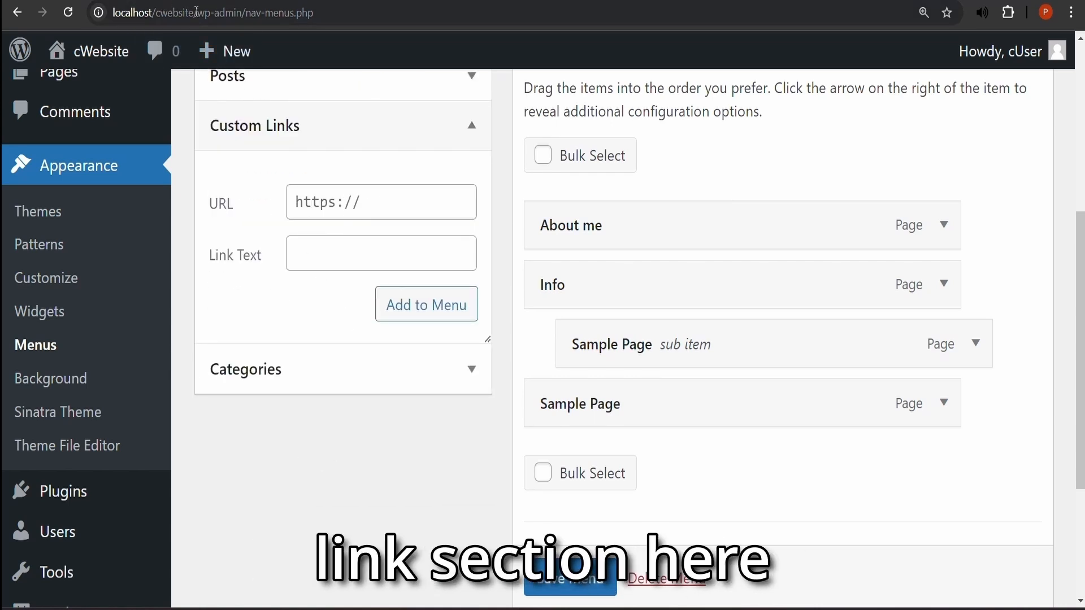
drag(196, 12, 112, 12)
key(ctrl+c)
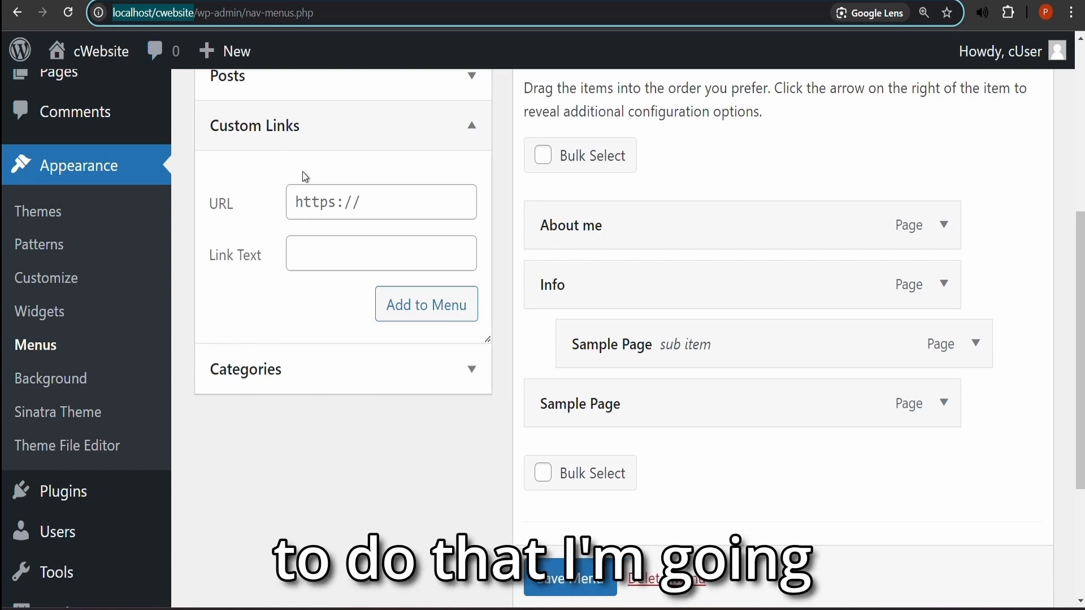
click(327, 252)
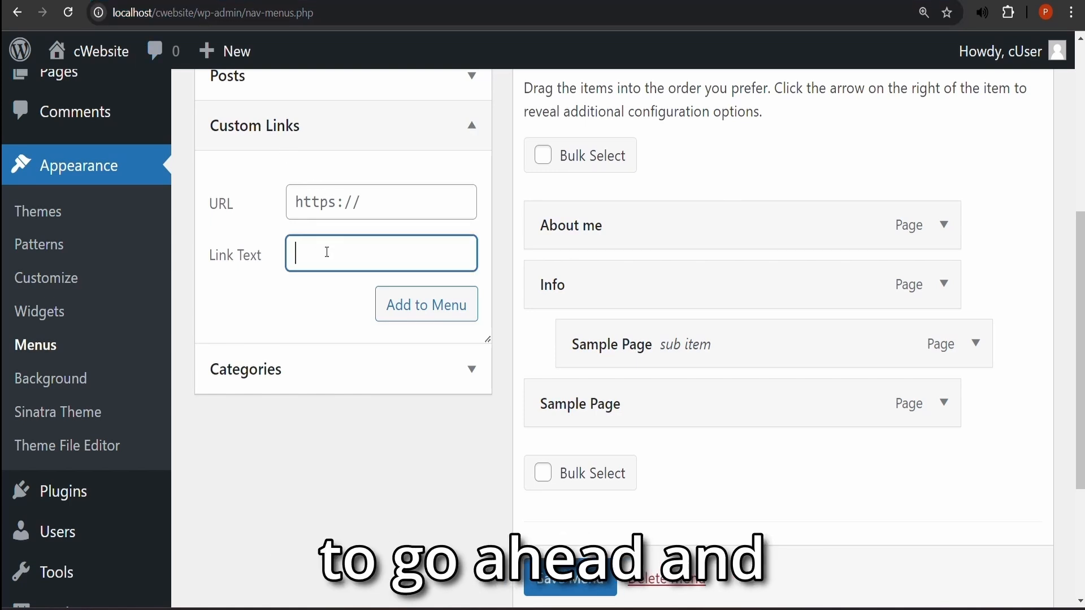
text(Home)
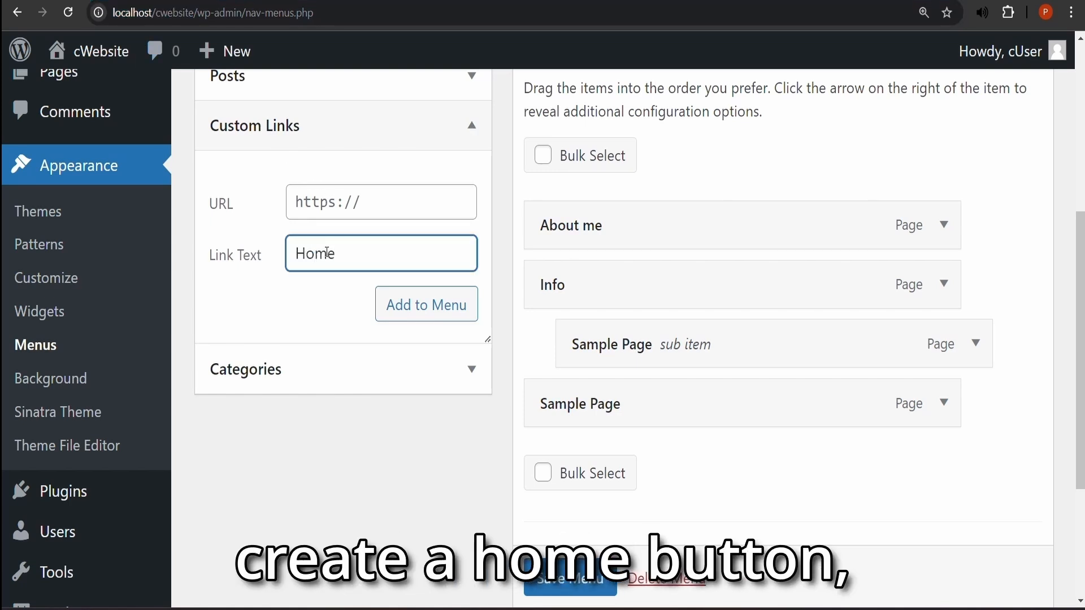
click(353, 208)
key(ctrl+v)
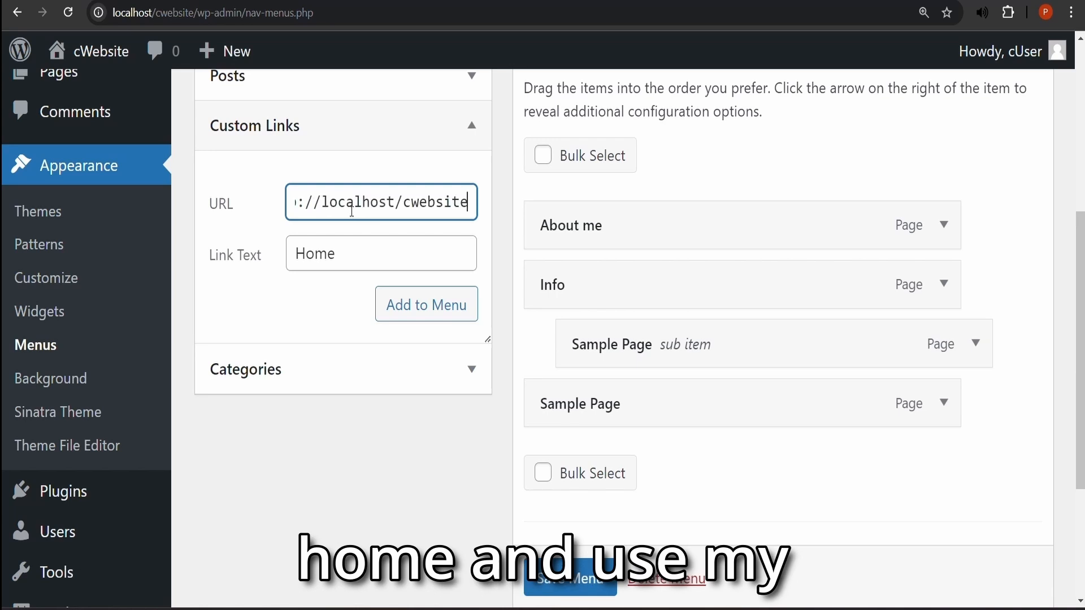
drag(338, 202, 281, 205)
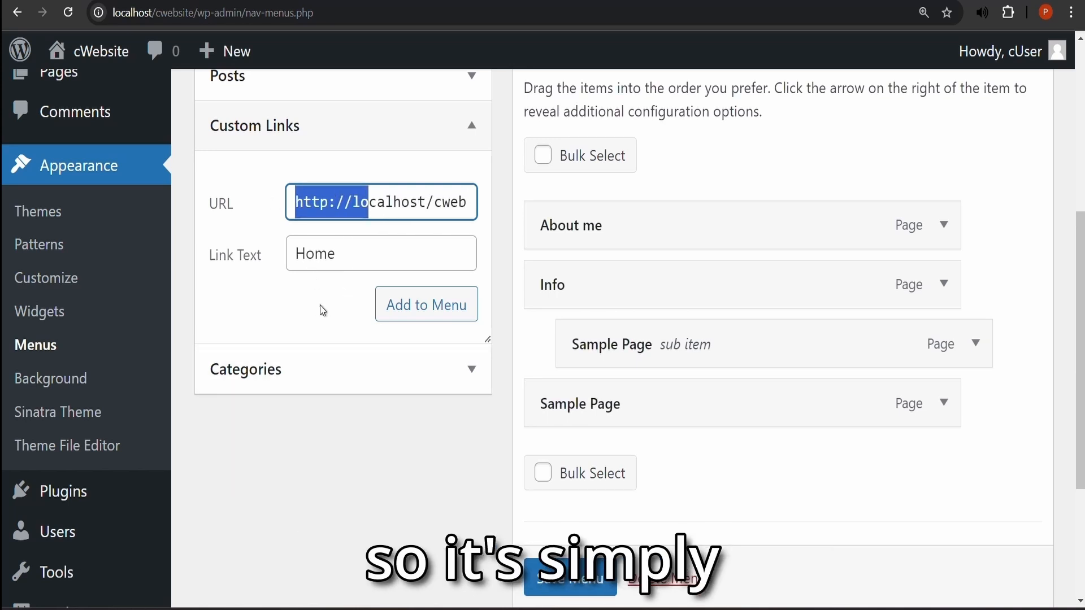
click(425, 308)
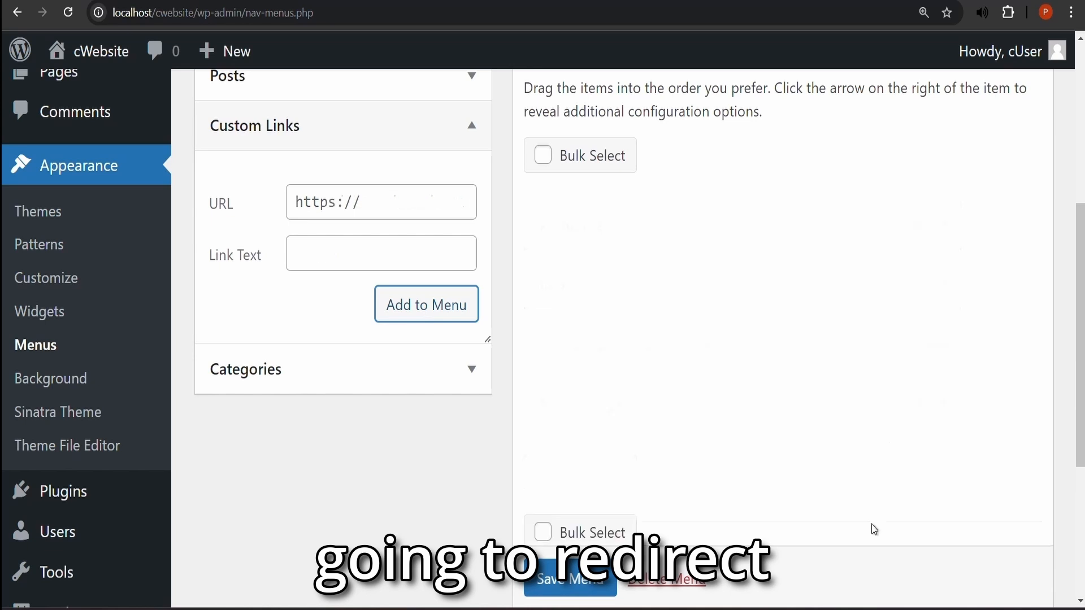
Step: Move the Home link above About me as the first menu item and save the menu
drag(605, 462, 594, 204)
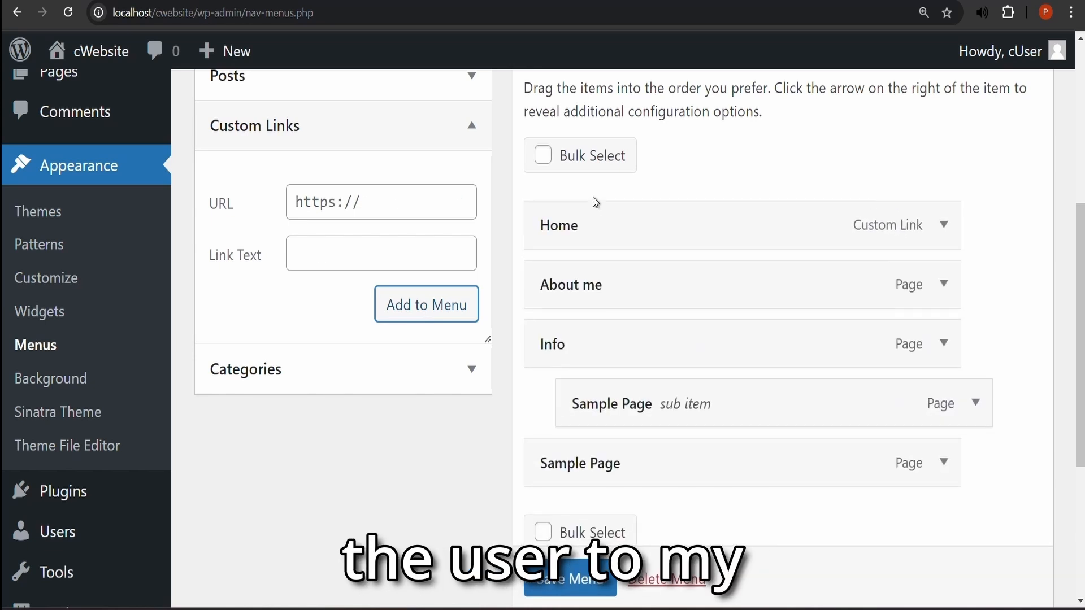
scroll(625, 328, down, 5)
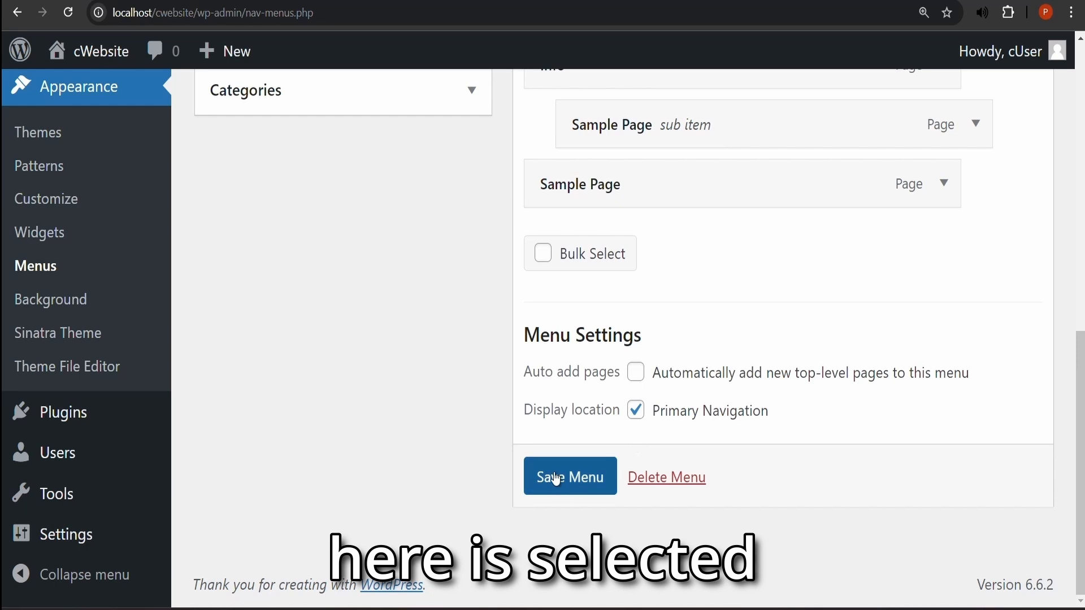
click(556, 479)
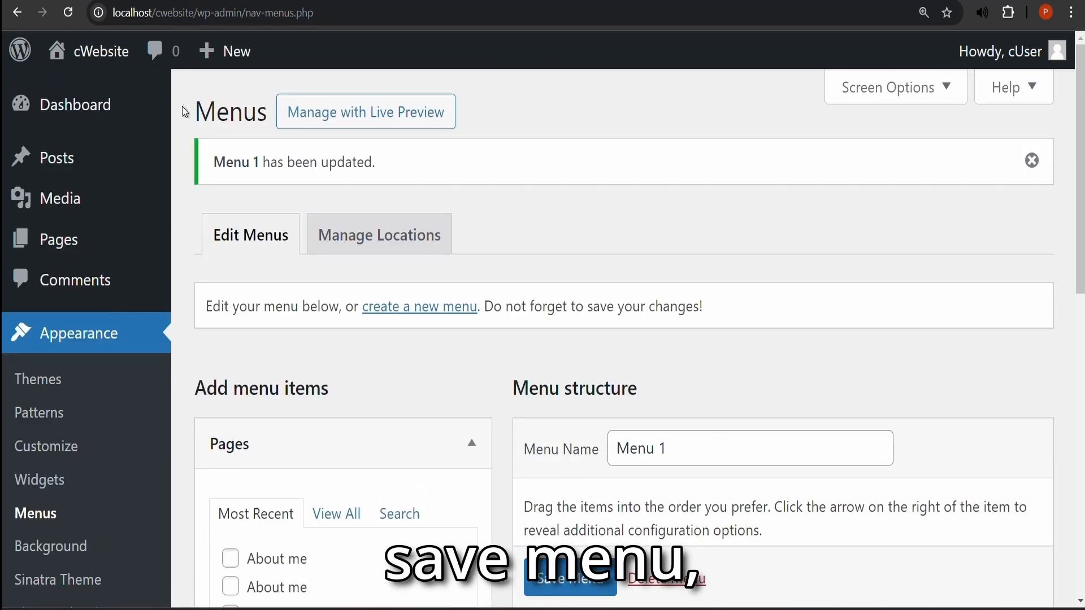
Step: View the site's front page, check the Info submenu and the About me link, and return to the previous page
mouse_move(84, 50)
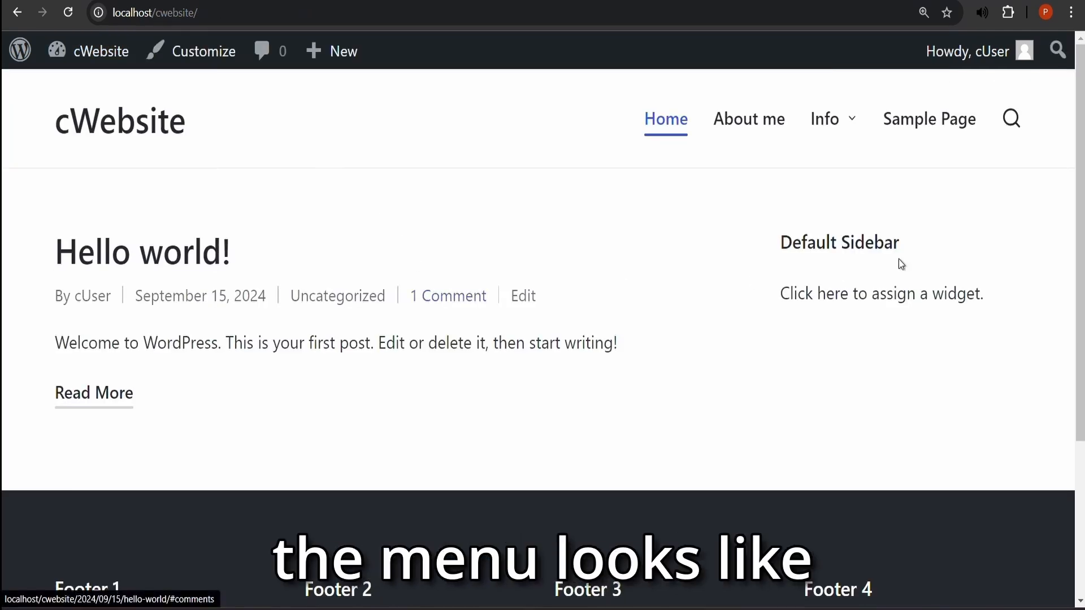
mouse_move(841, 141)
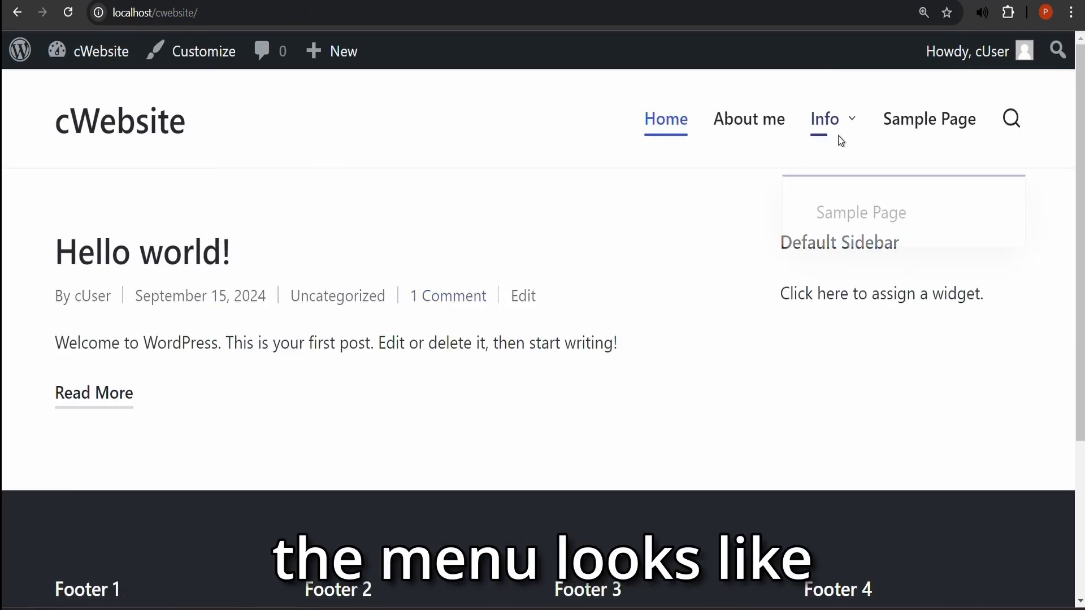
click(775, 133)
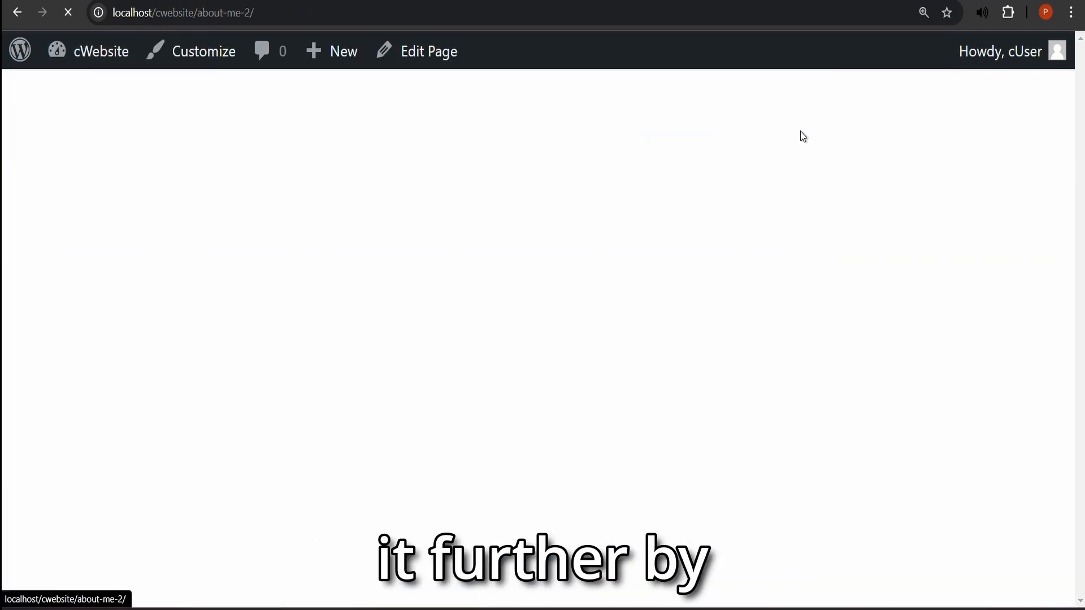
click(18, 15)
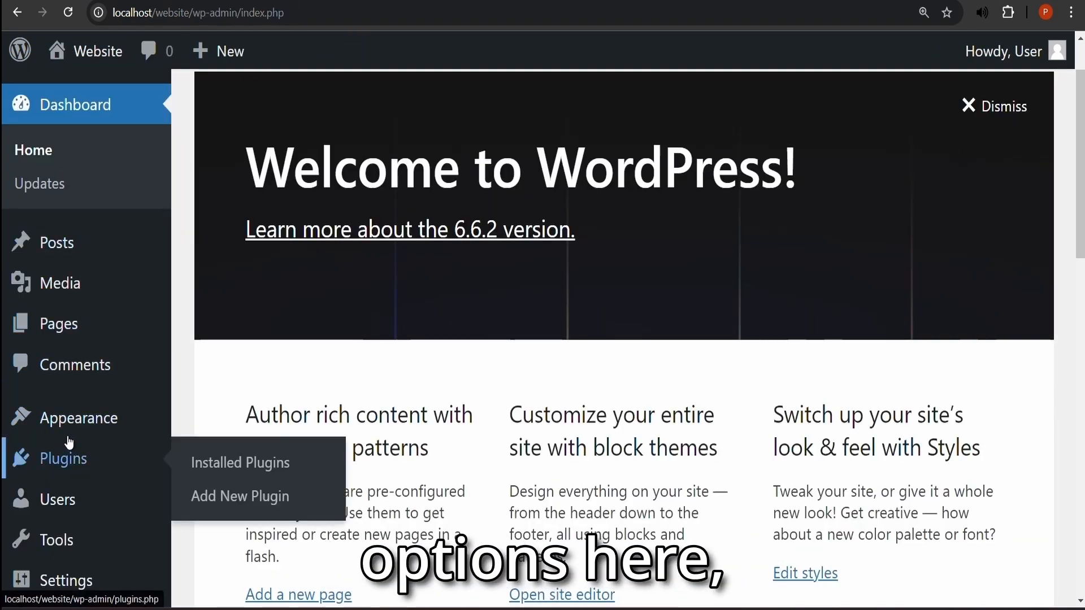
Step: Open the site editor of the block-theme site Website and start editing its Blog Home template
mouse_move(75, 438)
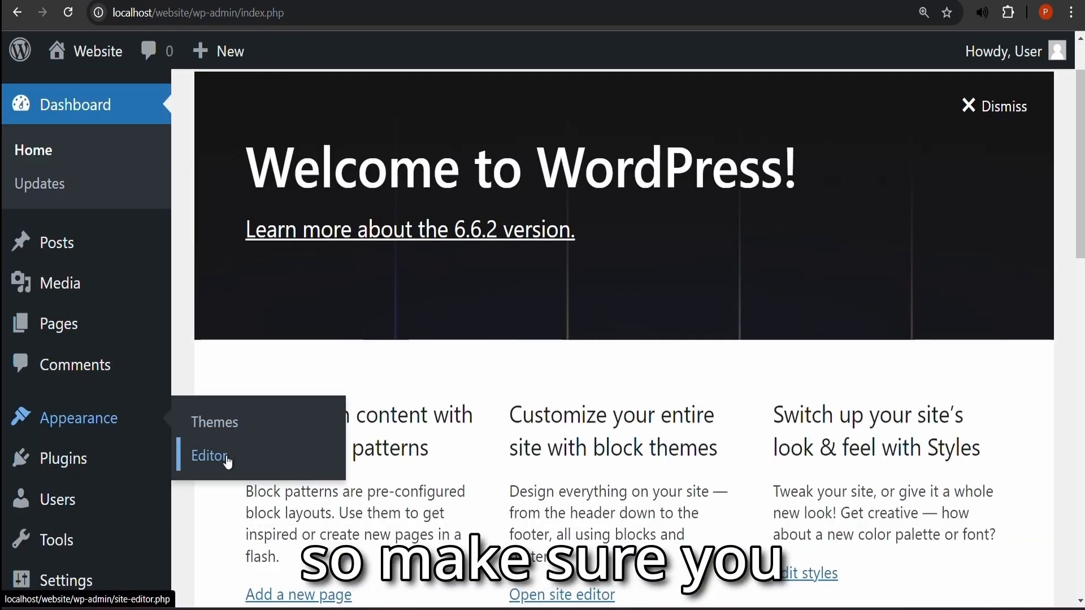
click(228, 463)
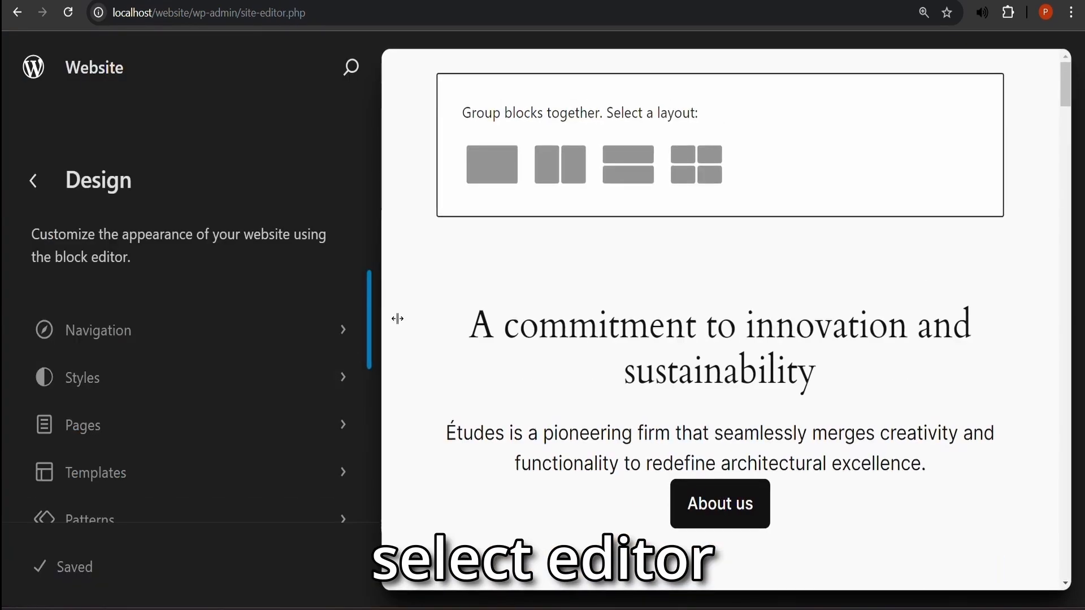
click(413, 318)
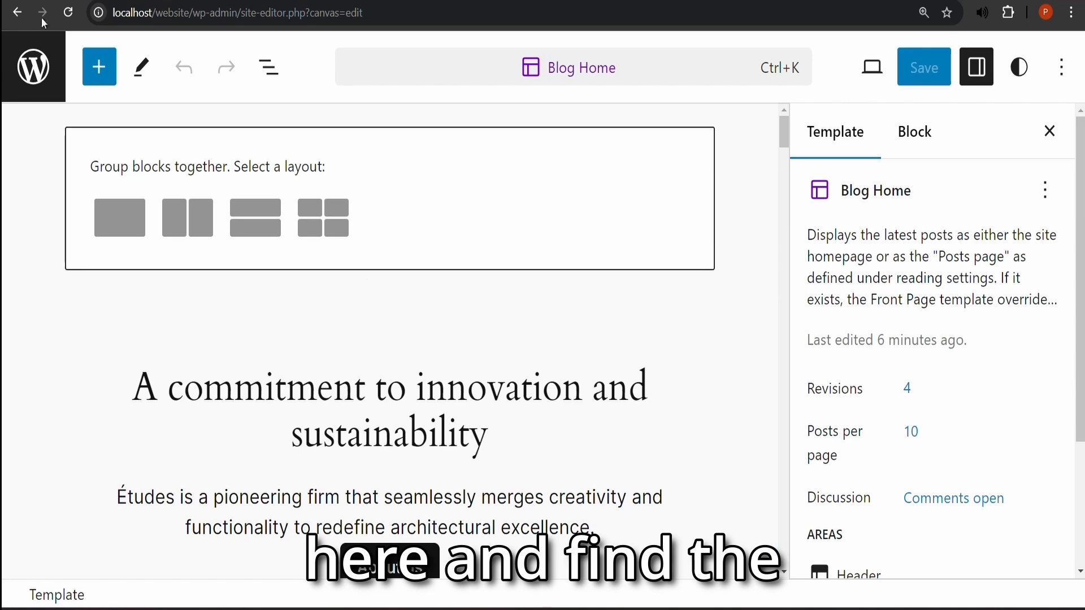
Step: Insert a Navigation block from the Theme blocks into the header, directly below the empty group placeholder, and close the block inserter
click(99, 67)
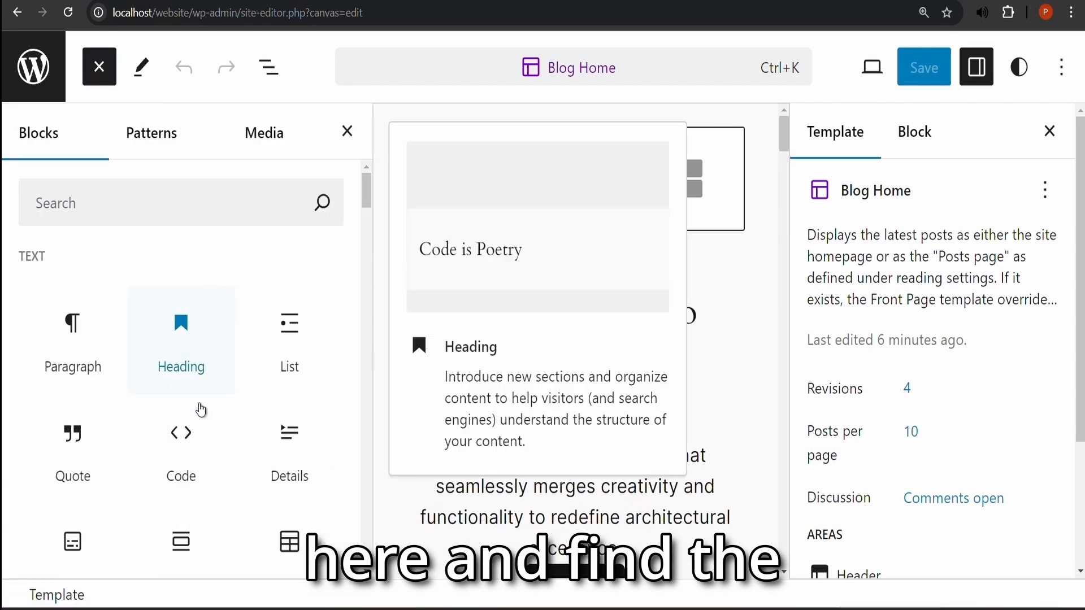
scroll(201, 407, down, 10)
scroll(85, 356, down, 10)
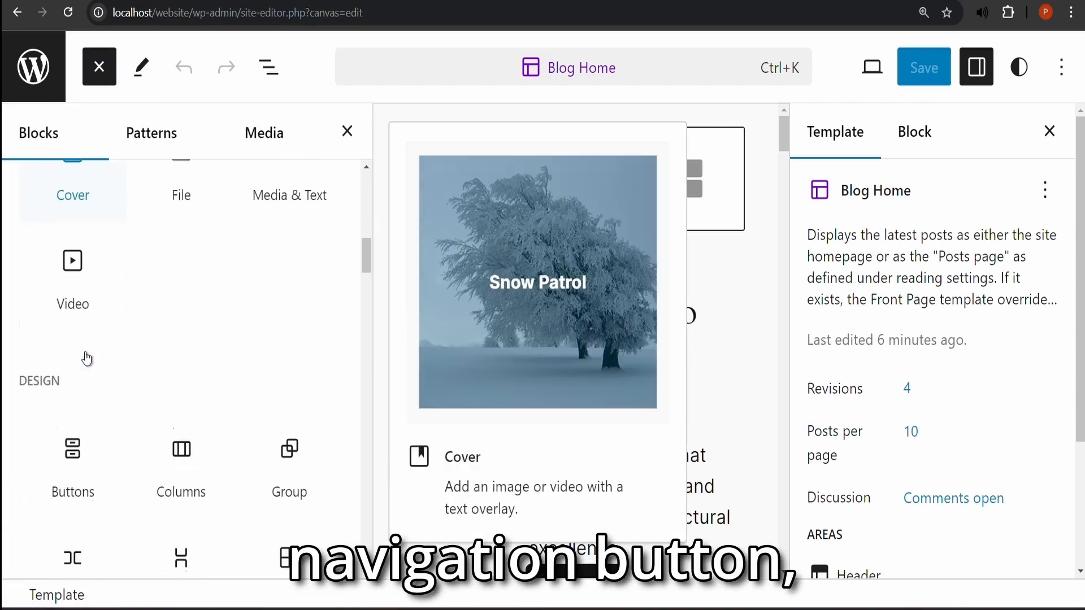
scroll(83, 350, down, 13)
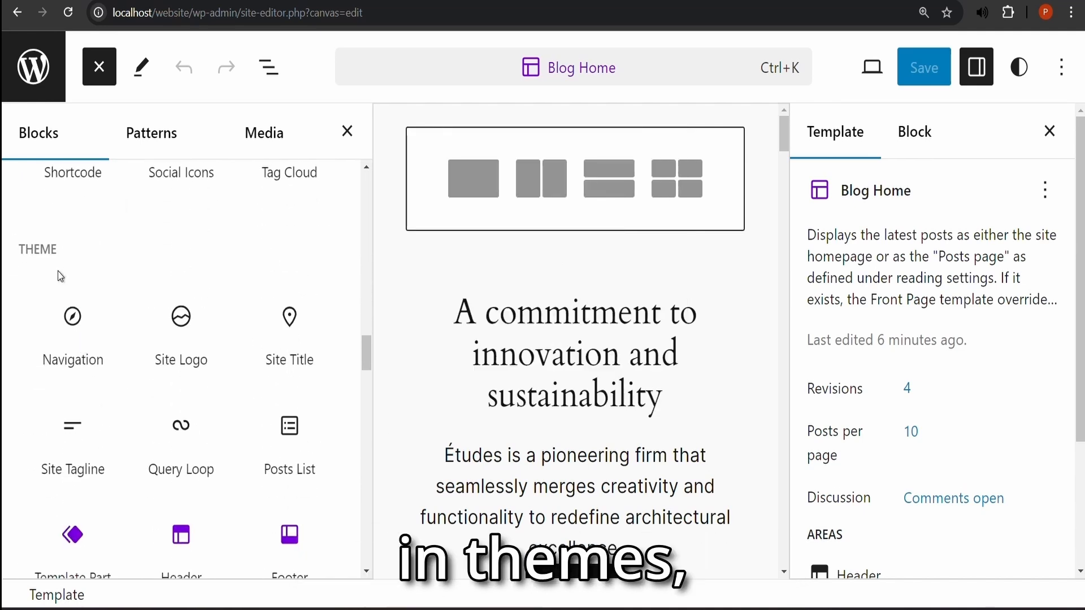
mouse_move(87, 327)
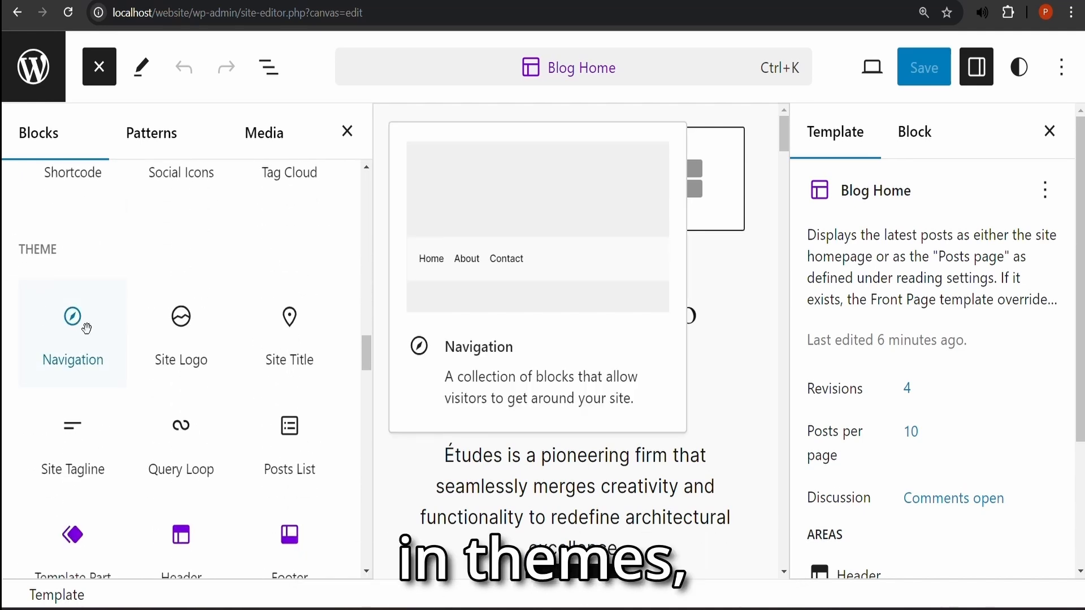
drag(87, 328, 427, 251)
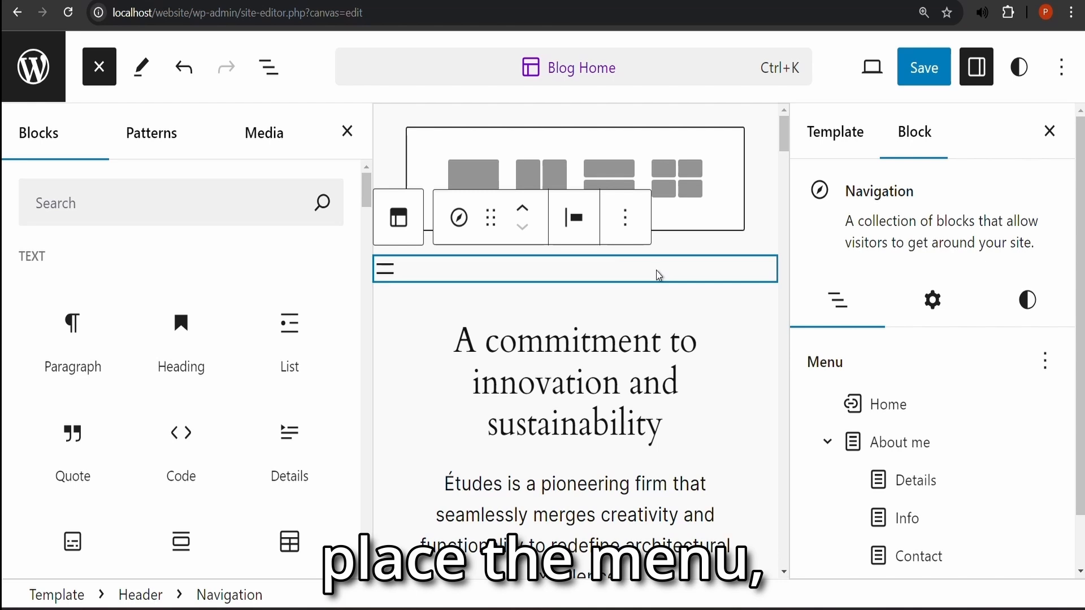
click(347, 131)
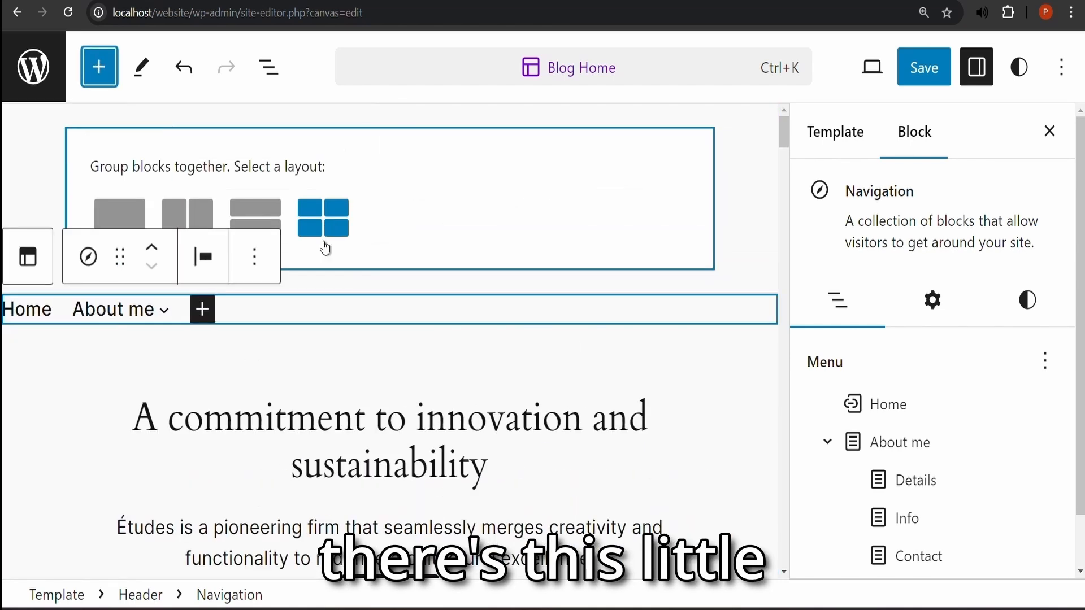
Step: Add a link to the Details page after About me in the navigation block
click(208, 306)
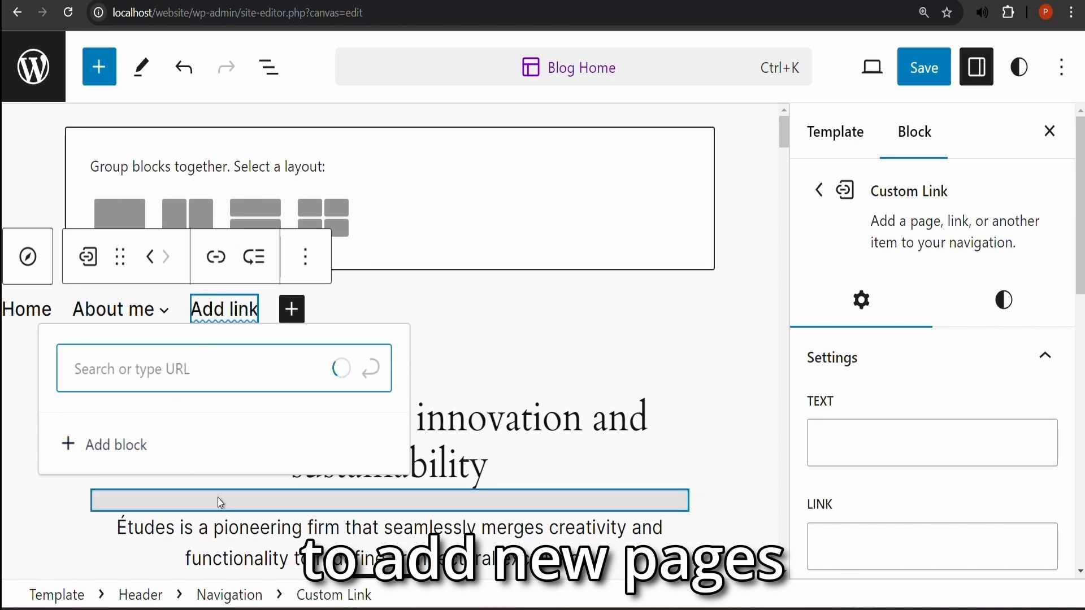
scroll(119, 421, down, 1)
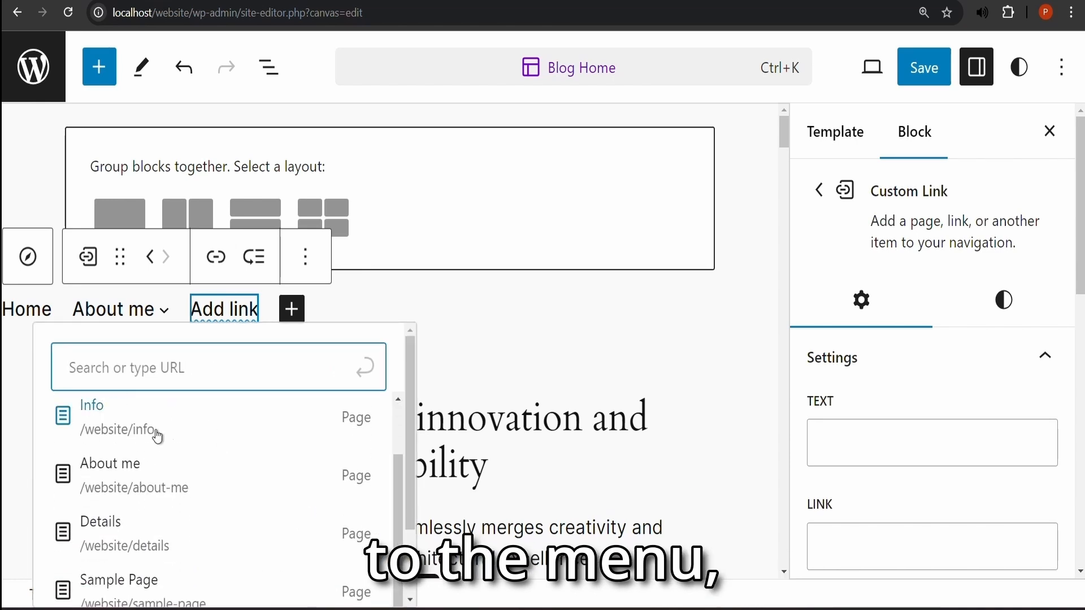
click(127, 543)
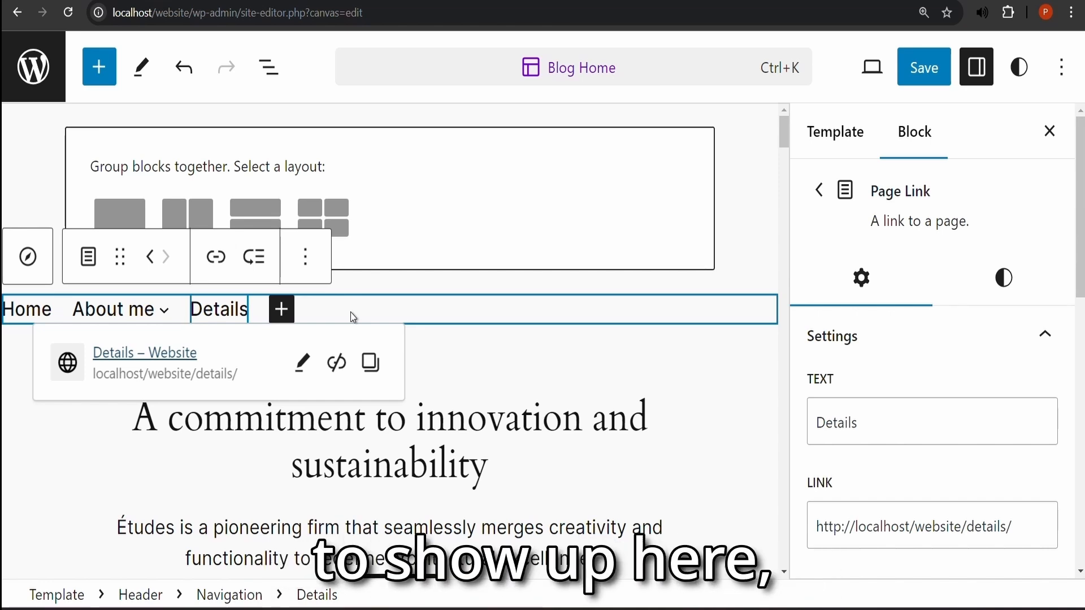
Step: Select the Home link in the navigation and change its link text to Homes
click(219, 309)
click(113, 309)
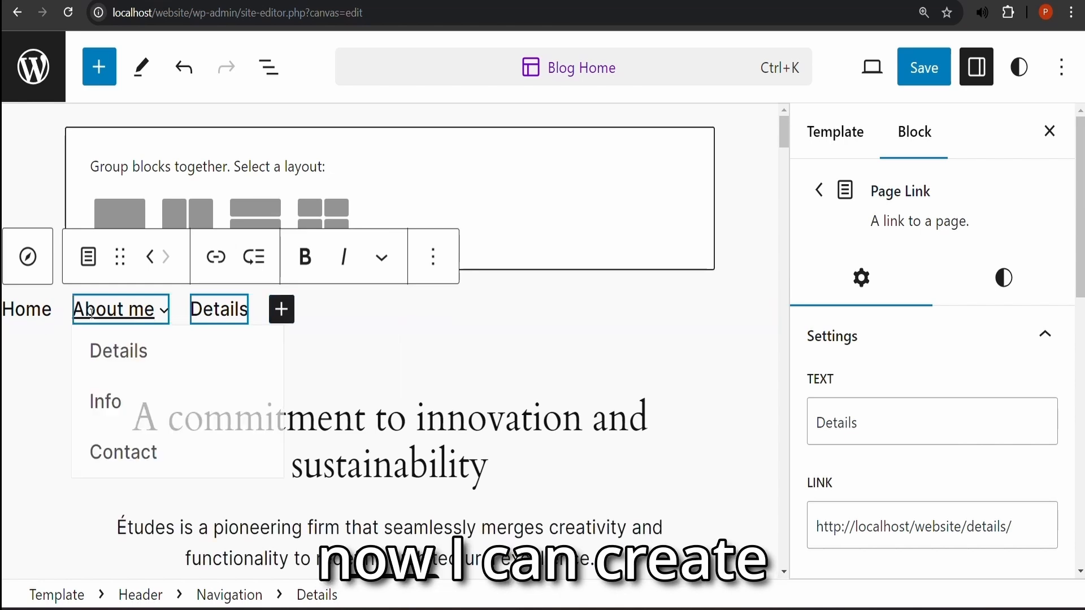
click(33, 308)
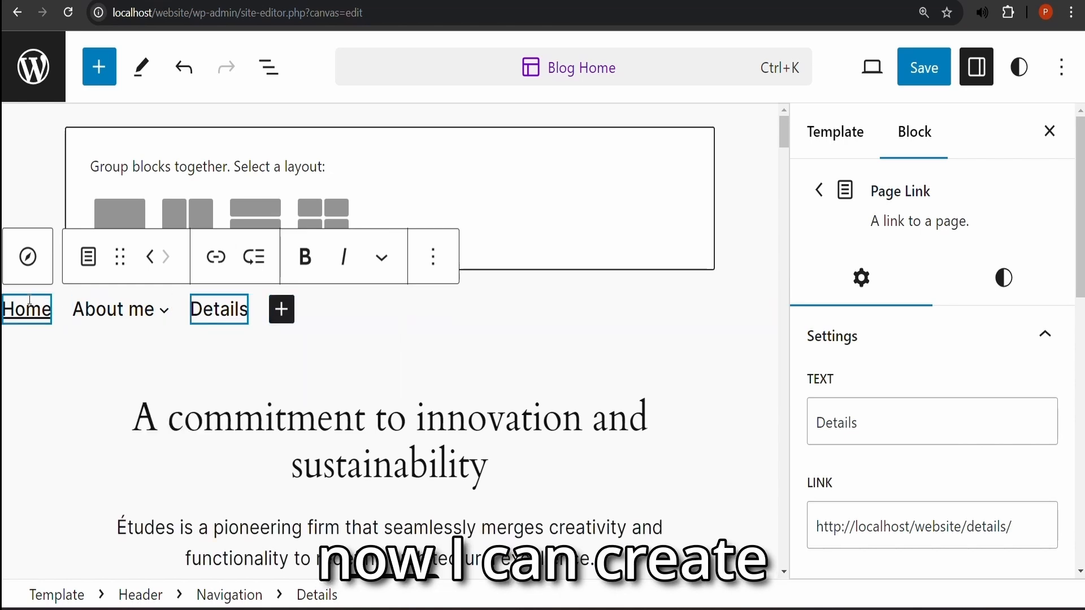
triple_click(959, 555)
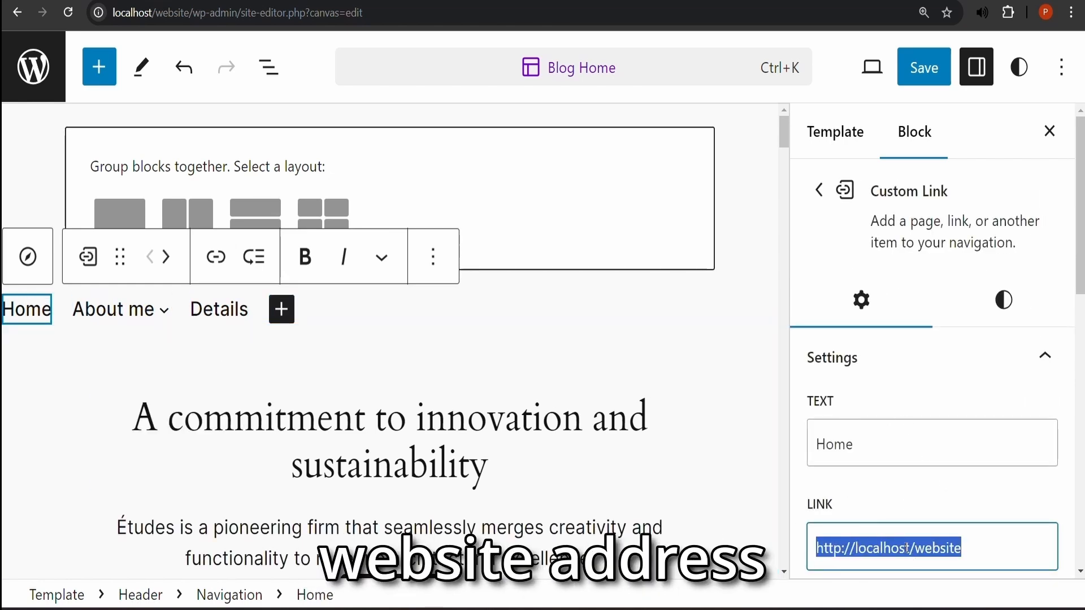
click(902, 449)
text(s)
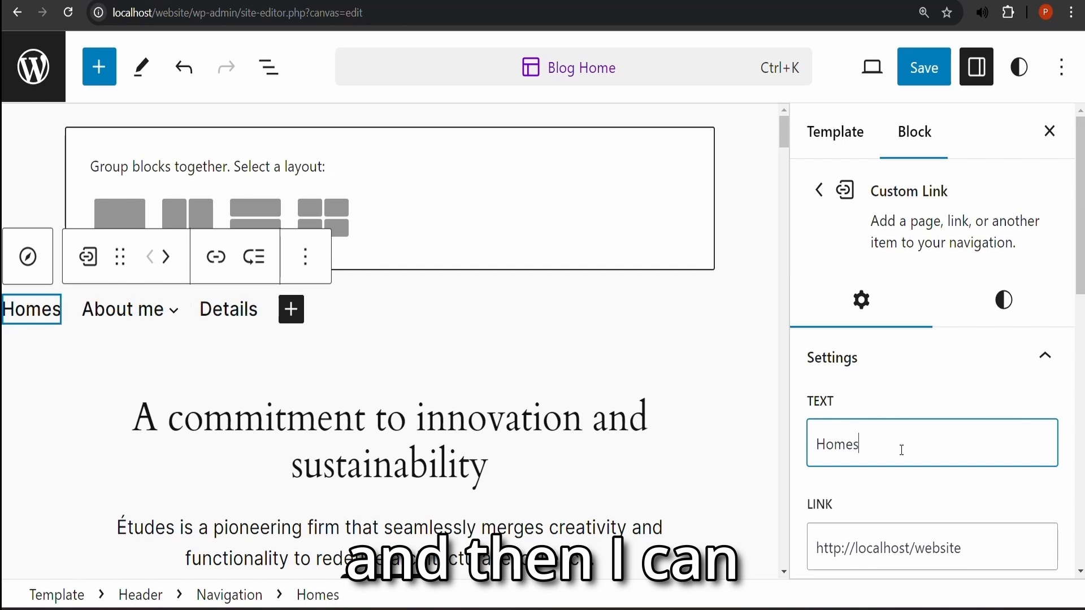
text(ds ds)
key(BackSpace)
key(BackSpace)
key(BackSpace)
key(BackSpace)
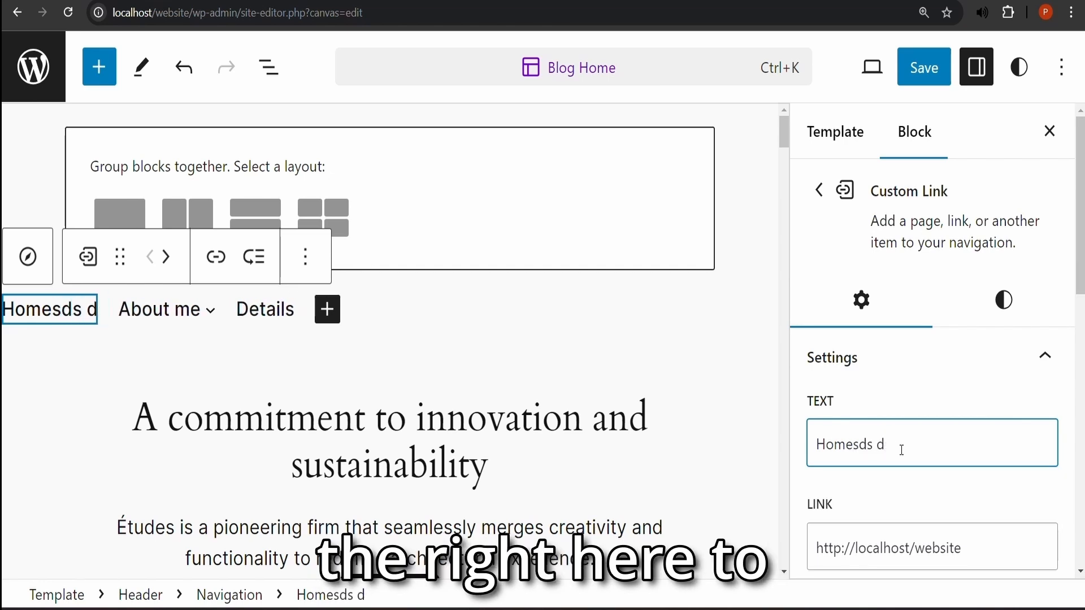
key(BackSpace)
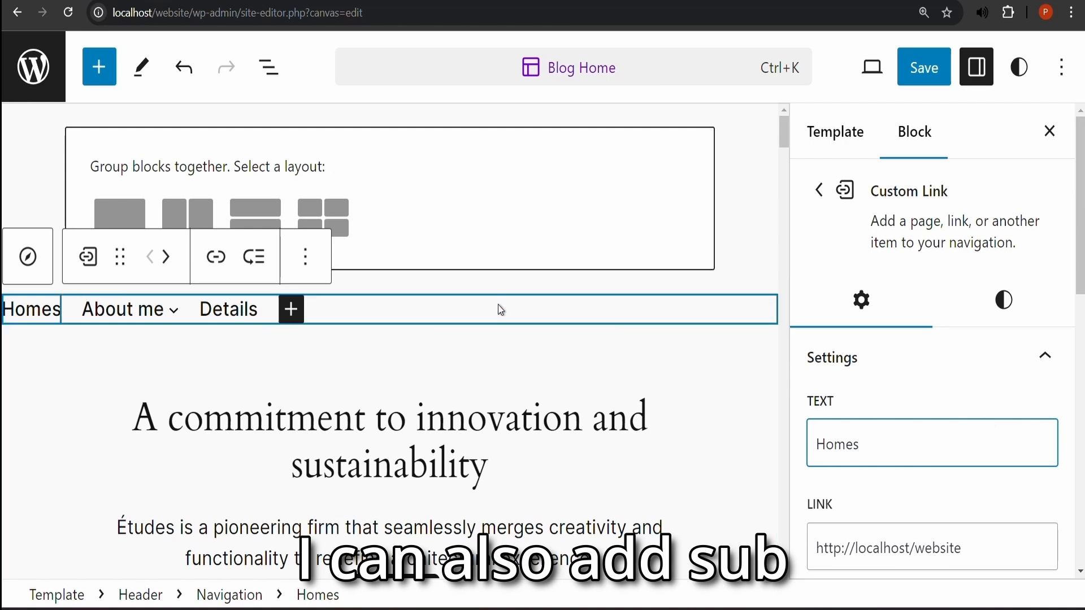
Step: Move Contact out of the About me submenu to nest it under Details, and collapse both submenus in the menu structure
click(449, 311)
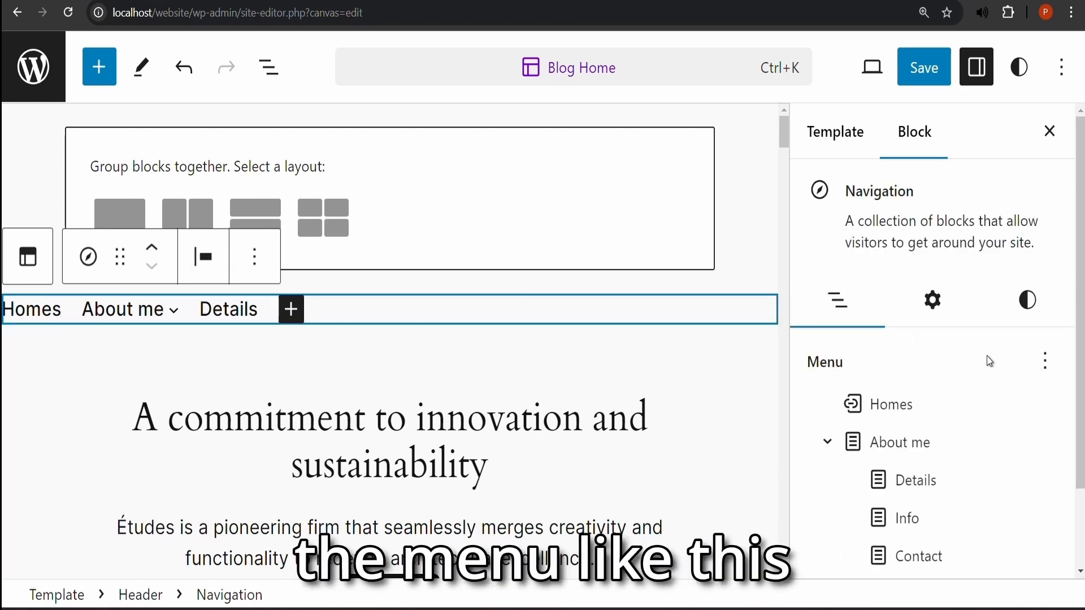
scroll(990, 362, down, 2)
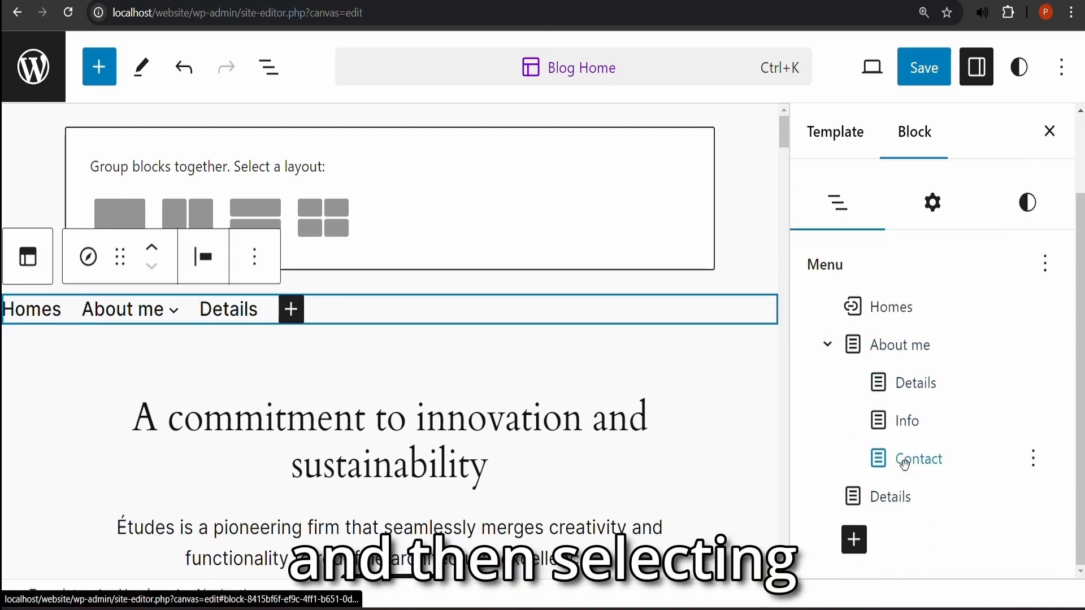
mouse_move(905, 465)
mouse_down()
mouse_move(921, 475)
mouse_move(910, 500)
mouse_move(894, 493)
mouse_move(896, 474)
mouse_move(908, 482)
mouse_up()
mouse_move(238, 296)
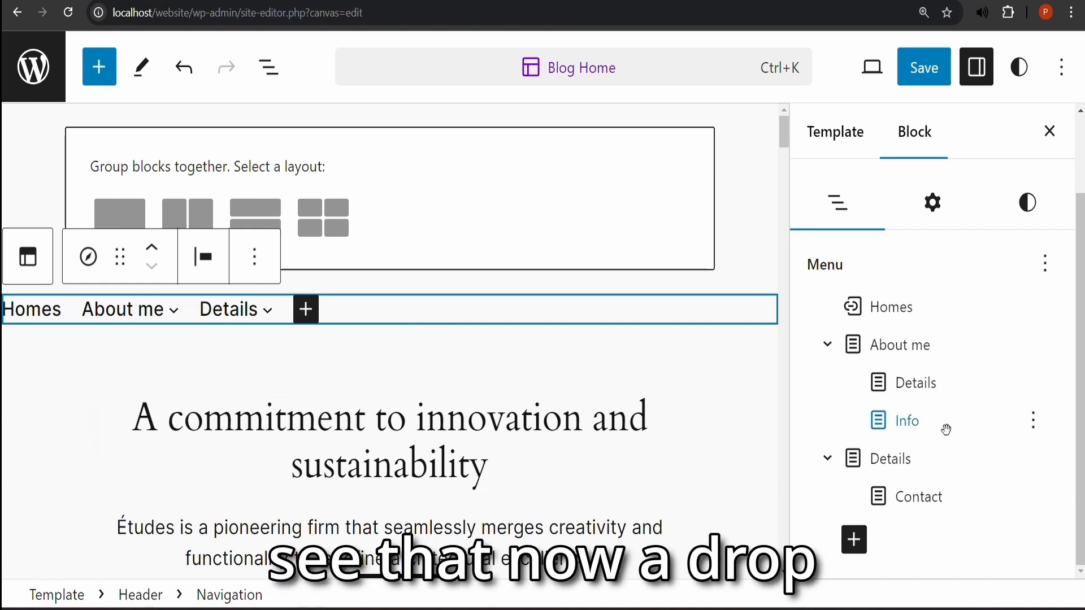
click(833, 352)
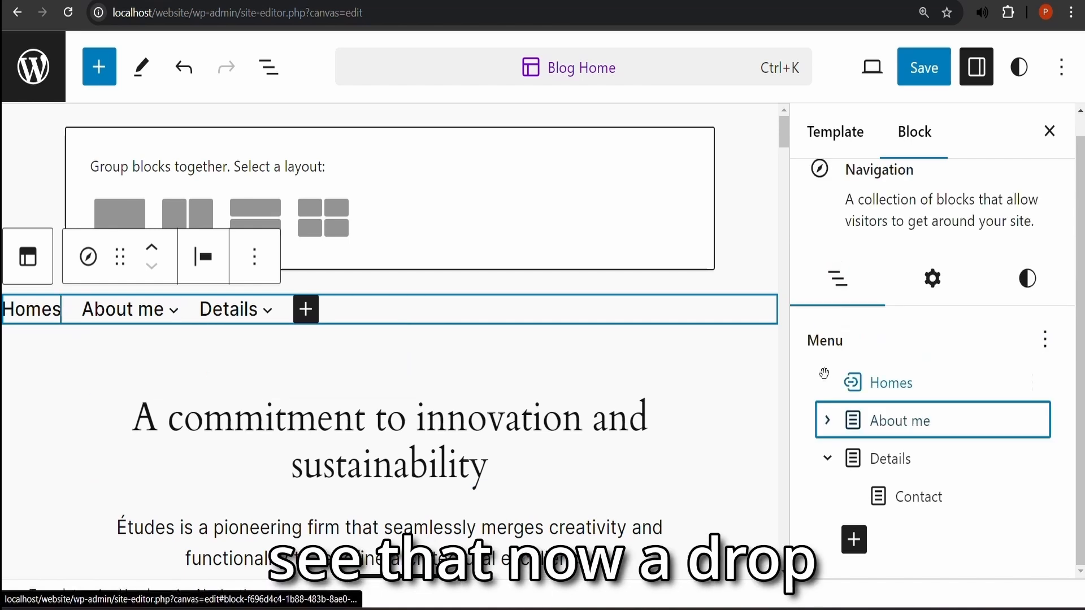
click(829, 463)
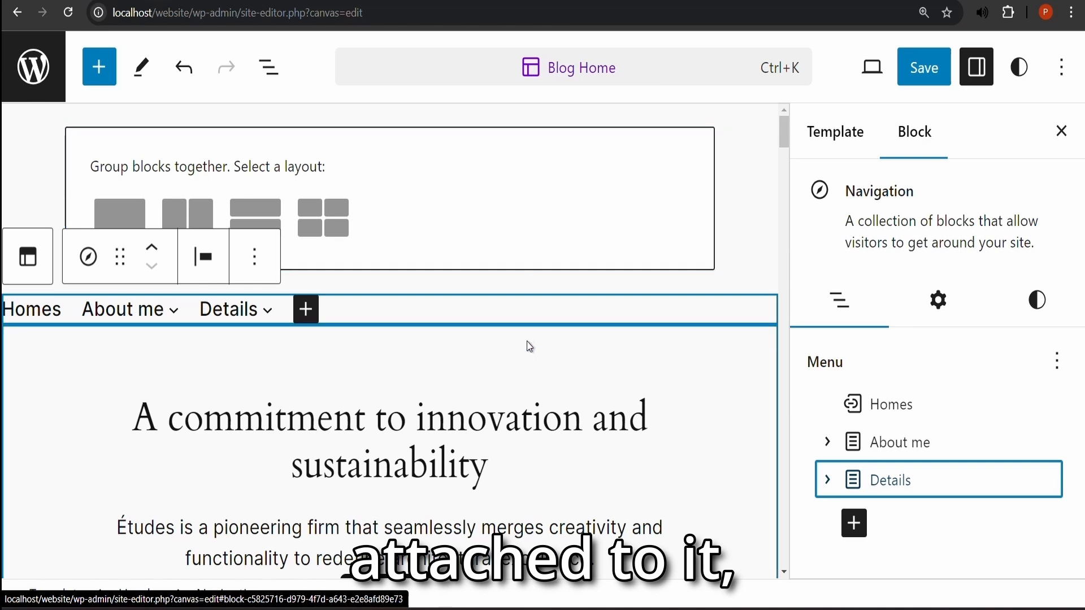
Step: Save the Header template part and Navigation menu changes, and view the site's front page
click(923, 67)
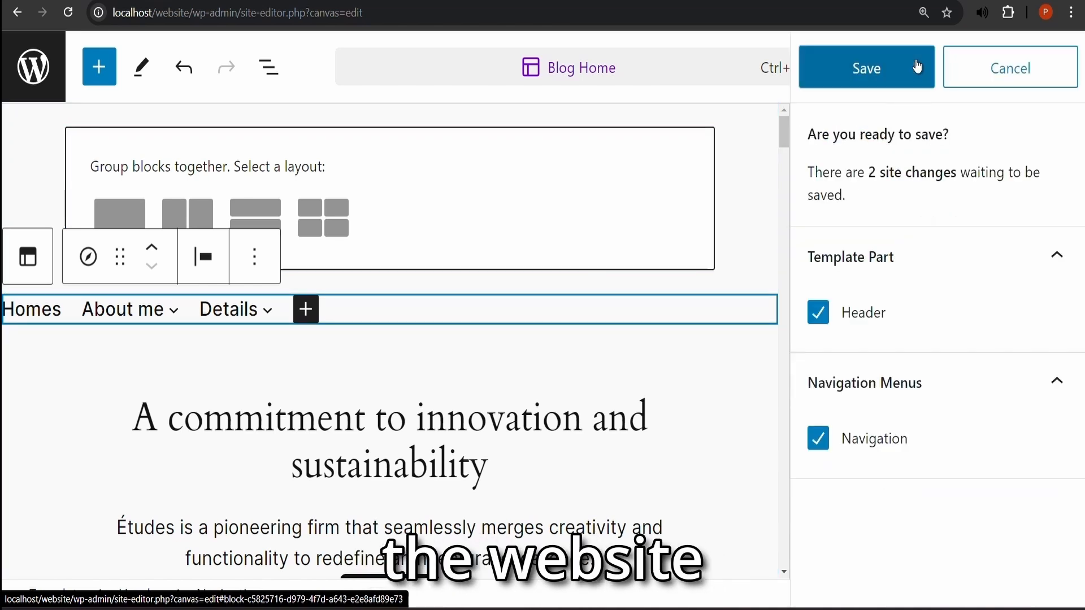
click(881, 77)
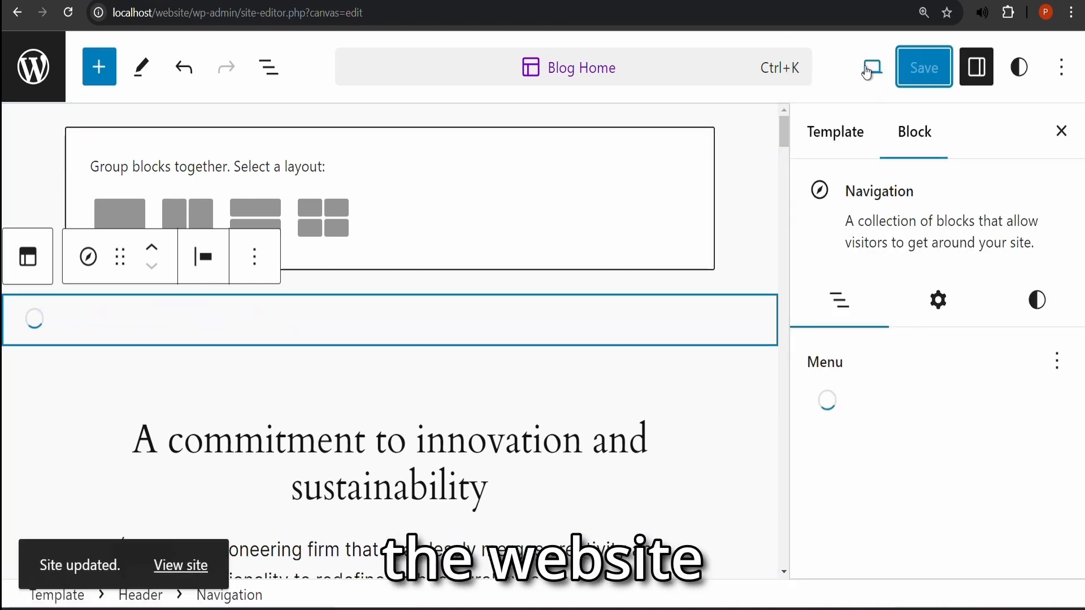
click(869, 71)
click(665, 286)
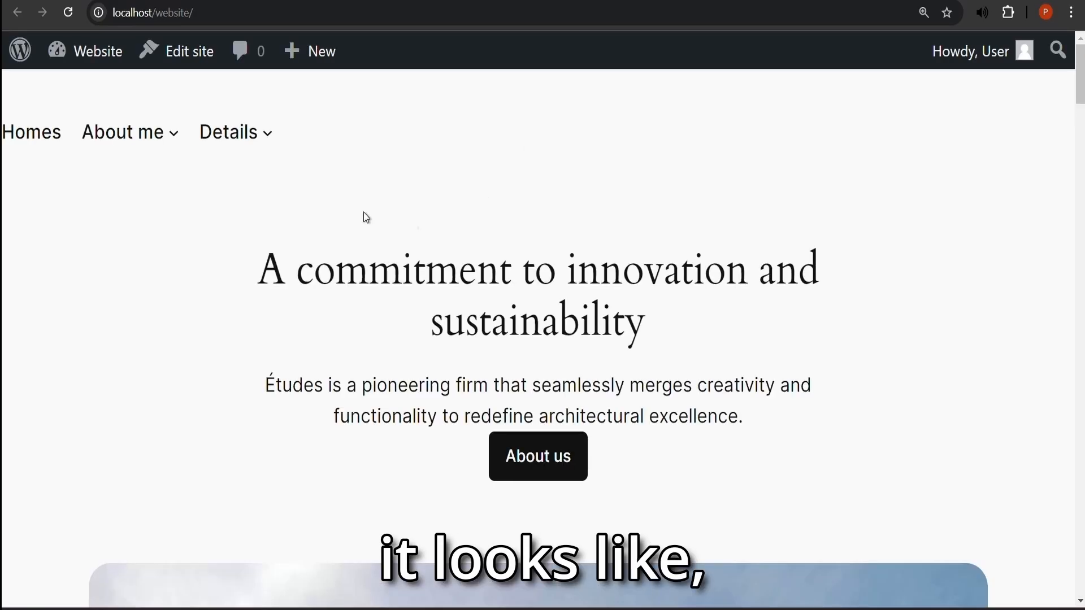
Step: Check the Details and About me submenus on the live site, visit the Details page, and return to the previous page
mouse_move(244, 142)
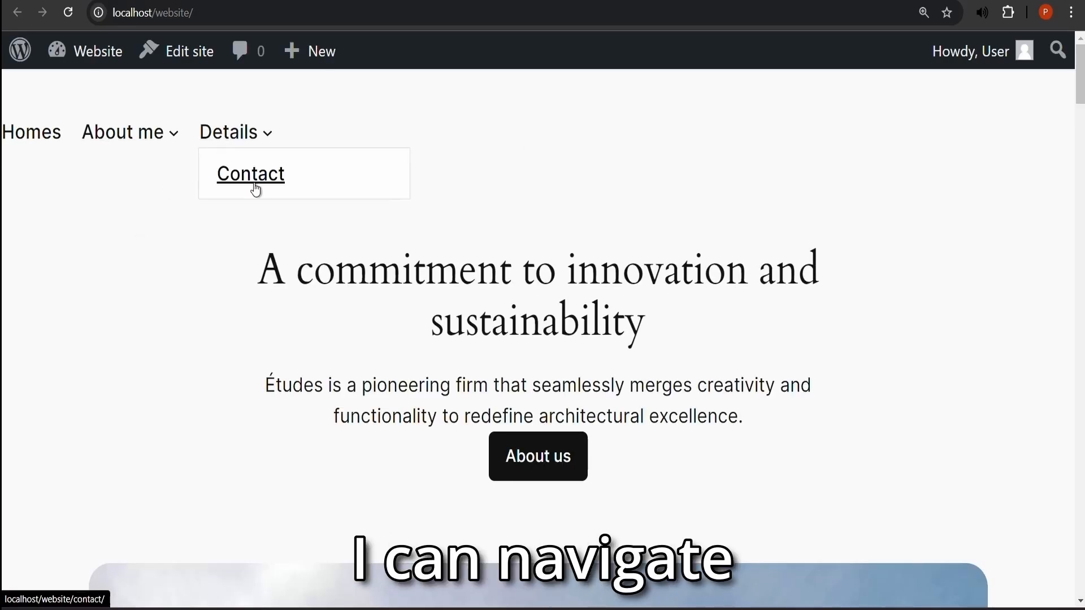
mouse_move(119, 144)
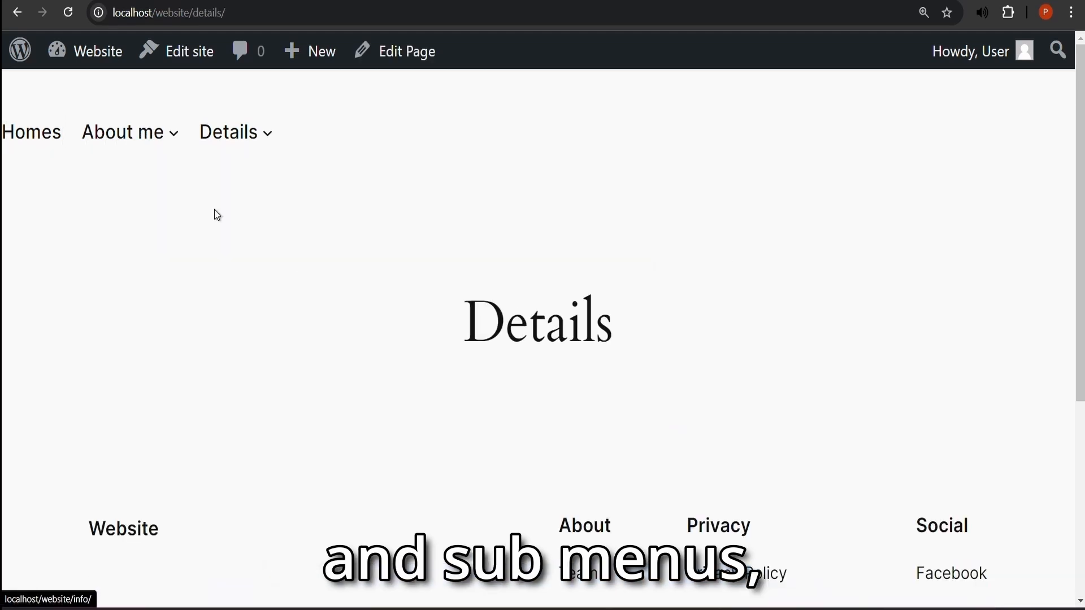
mouse_move(60, 52)
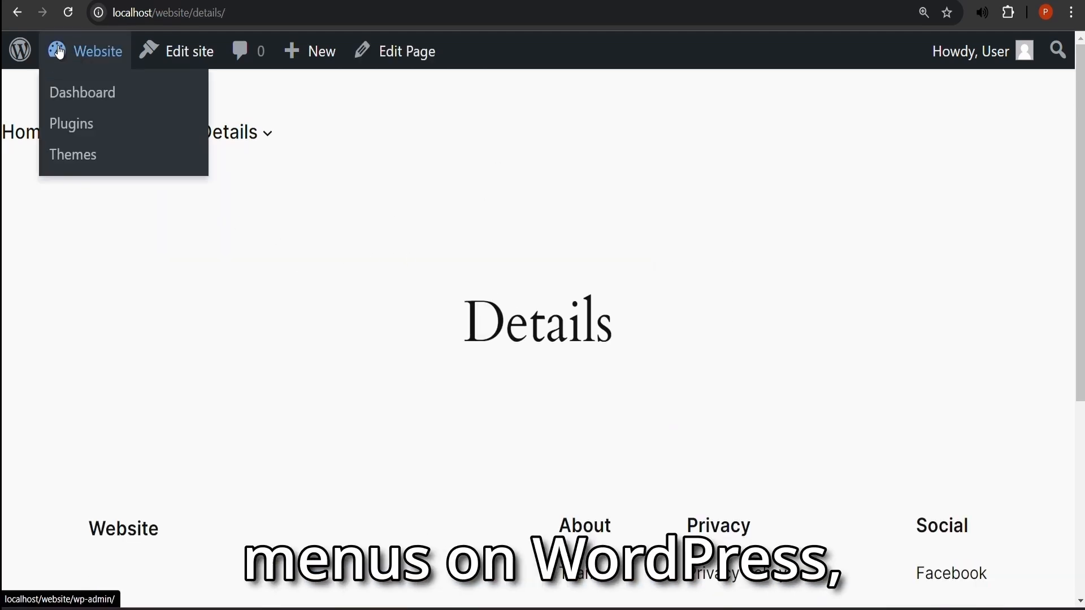
click(17, 13)
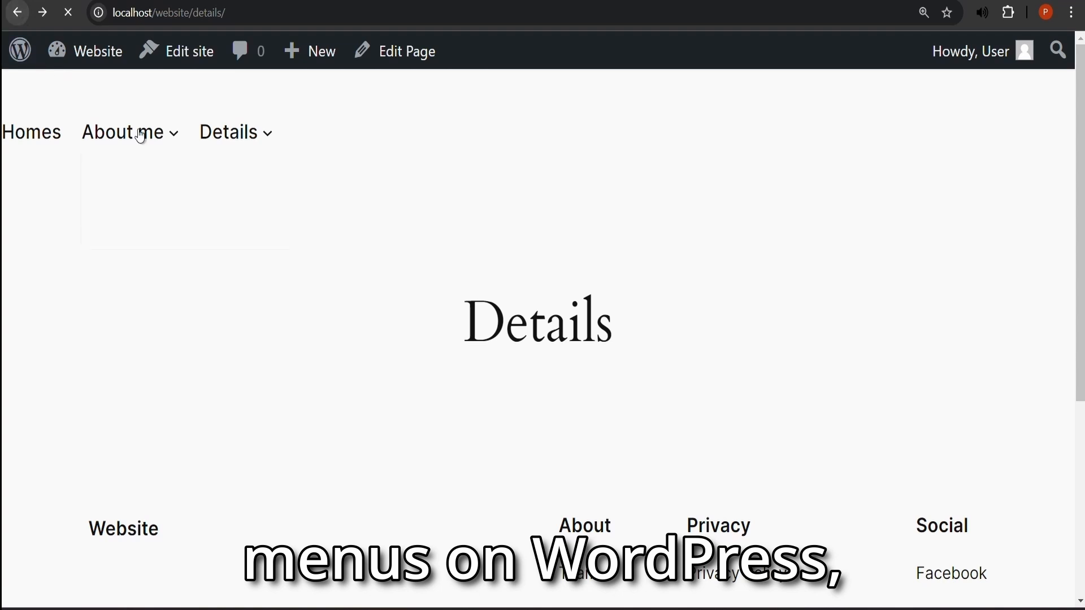